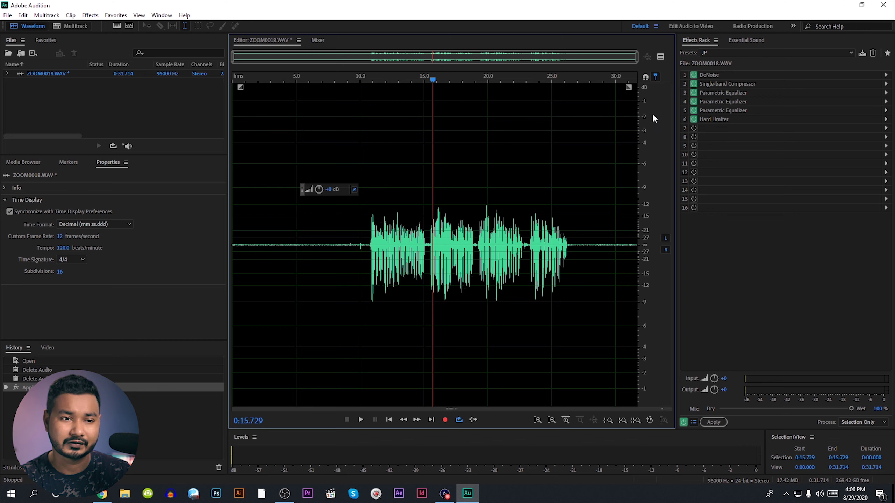
Step: Reset the Effects Rack to the (Default) preset and check that the rack is enabled among the visible panels
left_click(731, 49)
left_click(740, 61)
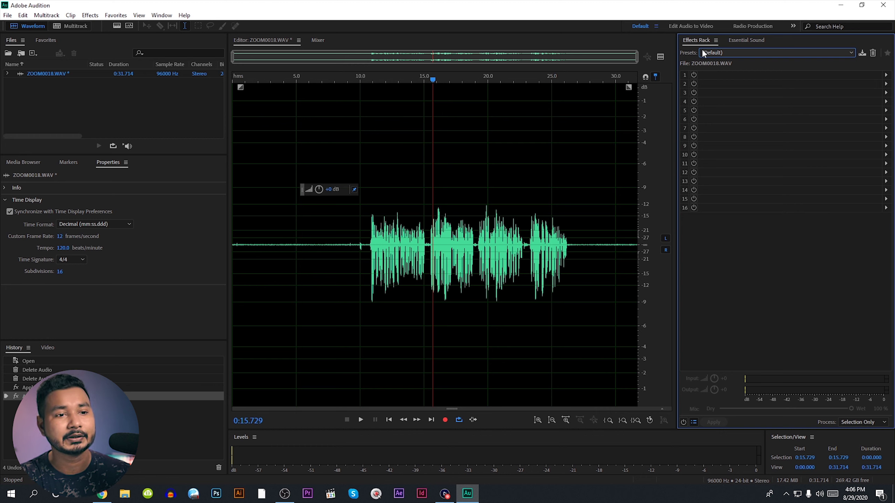
left_click(418, 179)
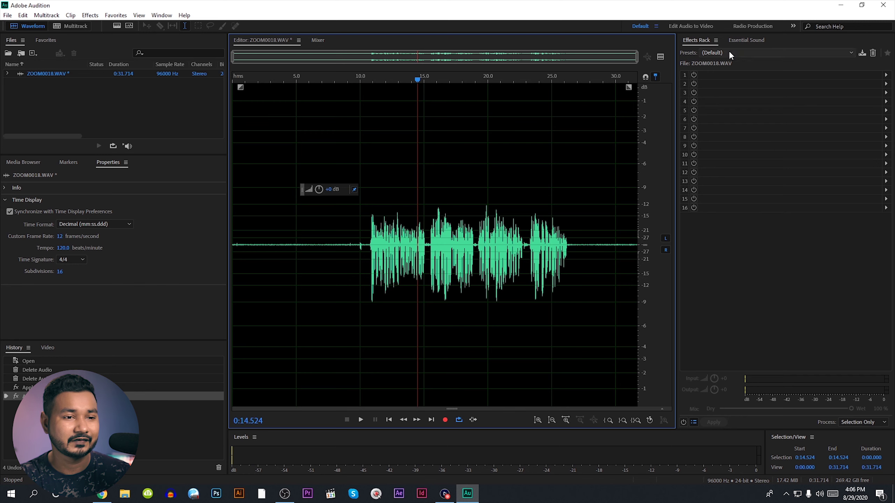
left_click(162, 14)
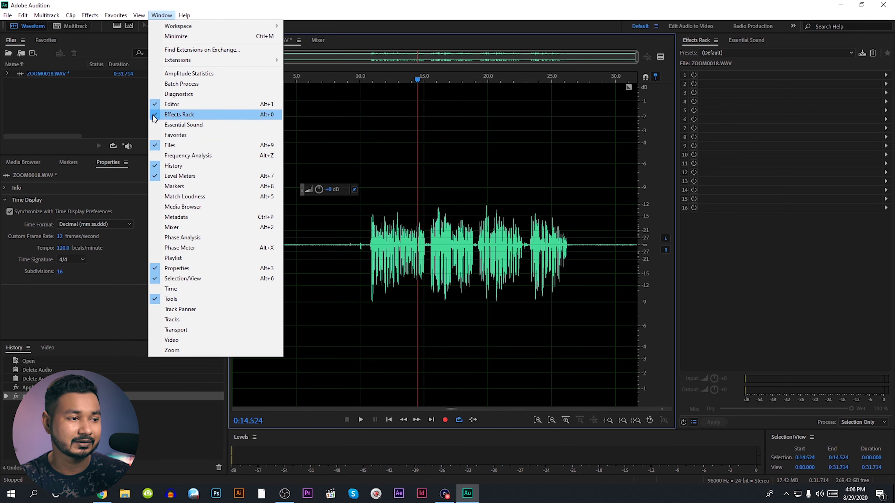
left_click(820, 306)
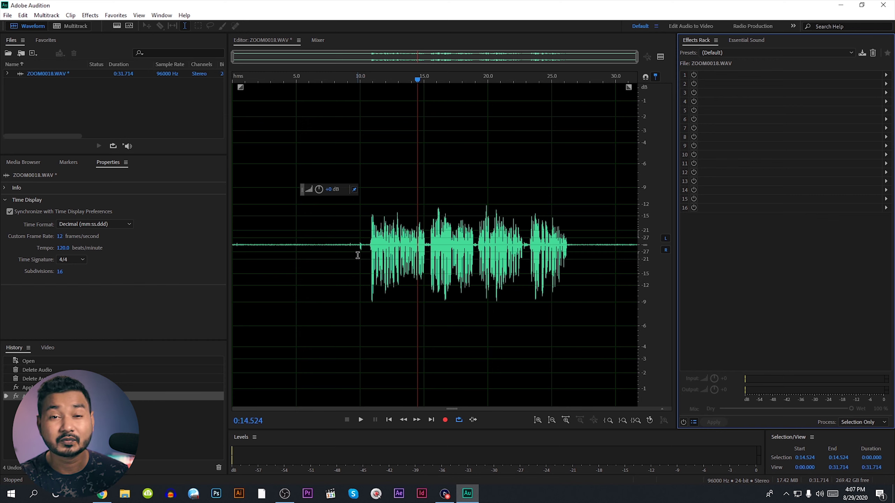
Step: Capture a noise print from the silent lead-in between about 1.1 and 9.1 seconds of the recording
left_click_drag(246, 247, 348, 259)
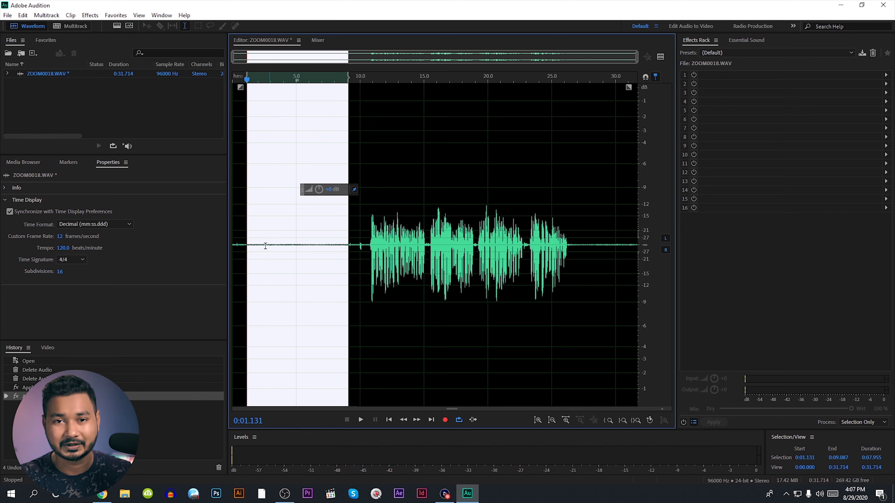
left_click(90, 16)
mouse_move(169, 179)
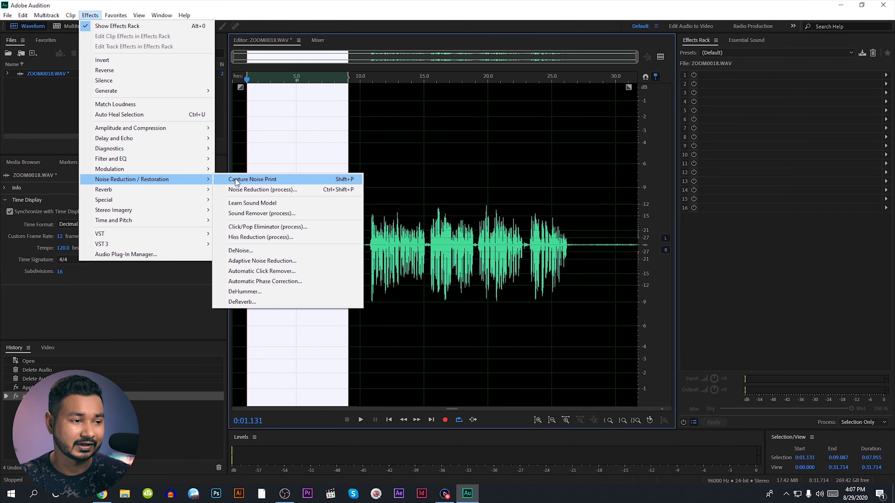
left_click(257, 179)
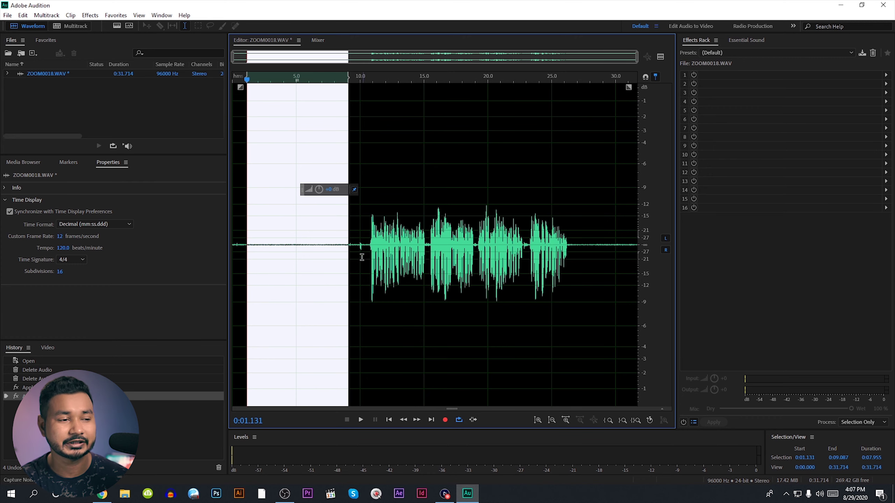
left_click(456, 260)
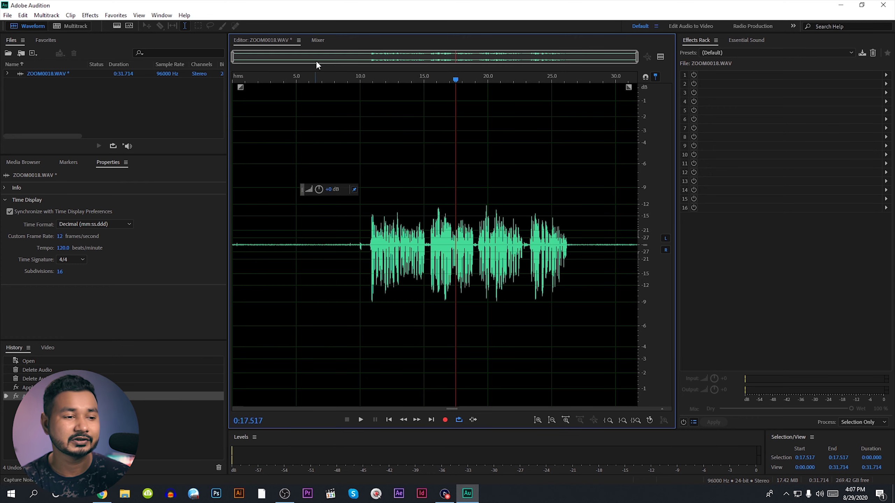
key("ctrl+a")
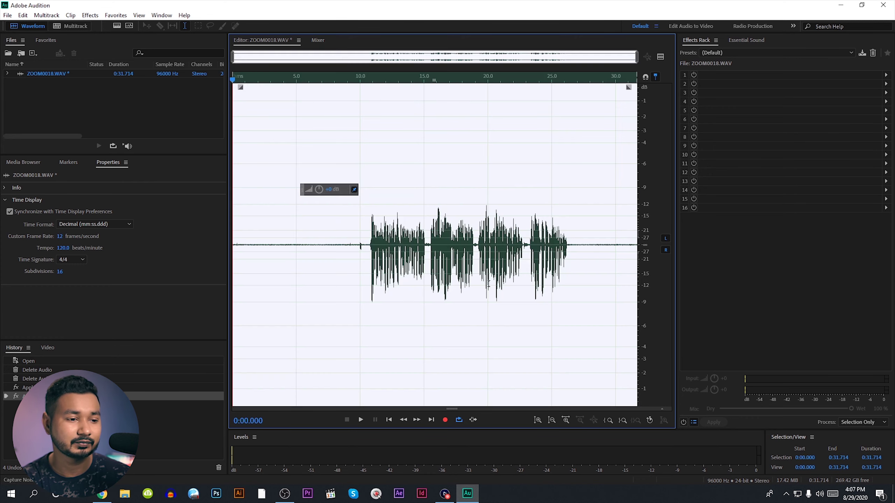
left_click(488, 284)
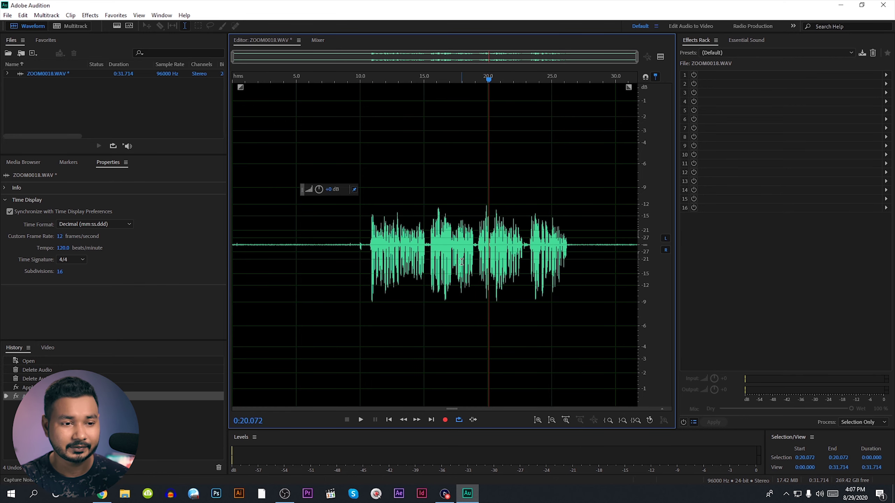
left_click_drag(404, 258, 427, 252)
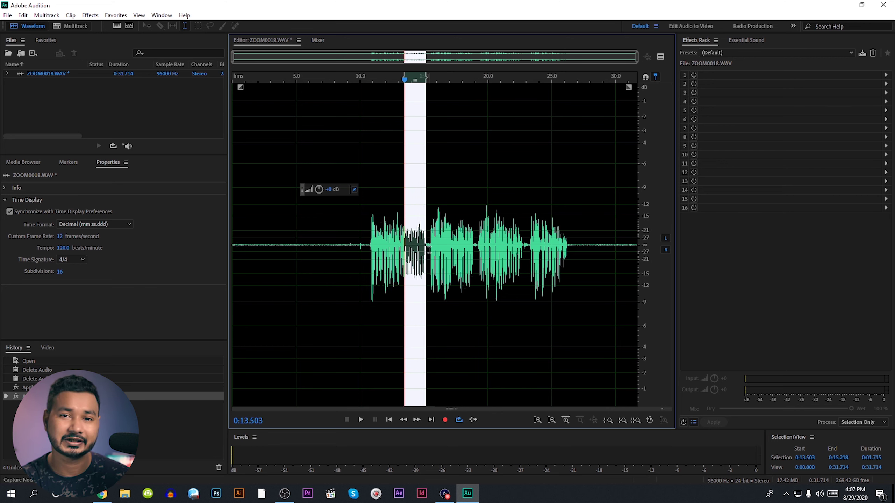
left_click(520, 207)
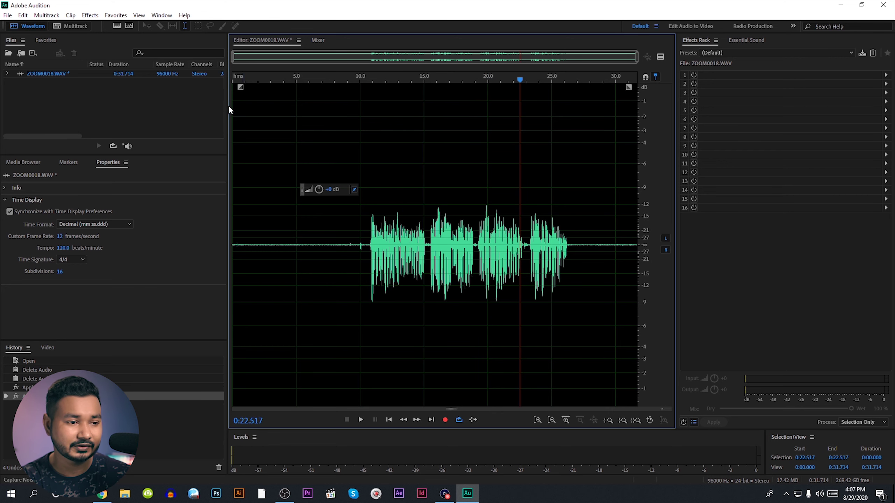
Step: Open the Noise Reduction (process) effect and move its window clear of the speech waveform
left_click(89, 15)
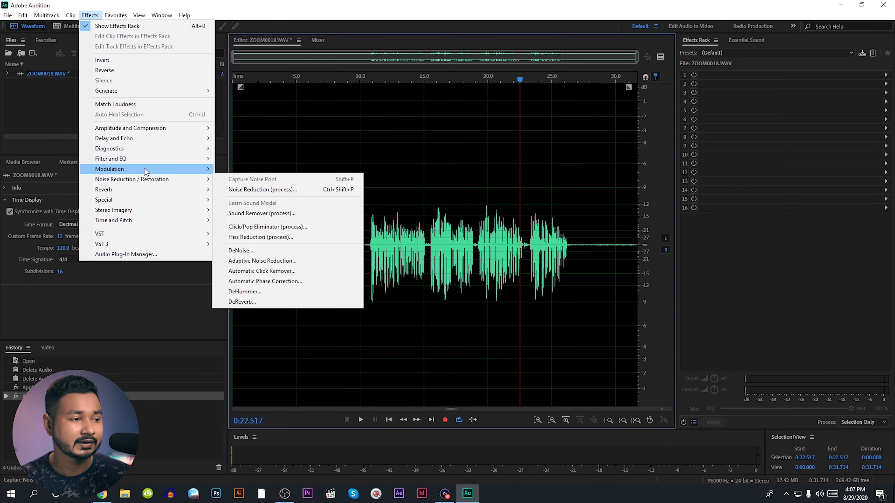
mouse_move(136, 181)
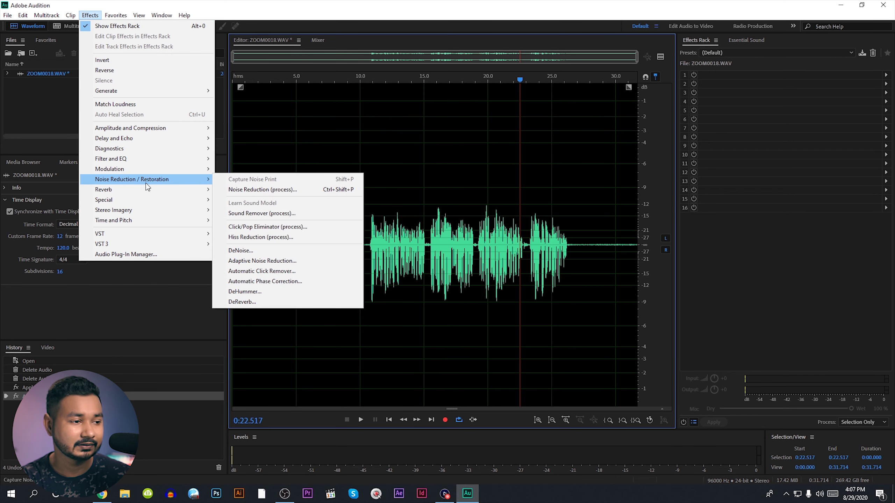
left_click(270, 190)
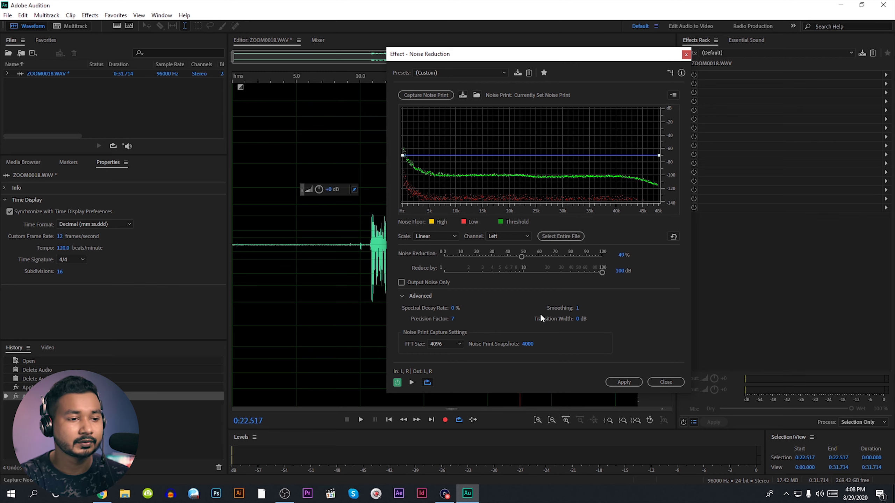
left_click_drag(558, 50, 704, 56)
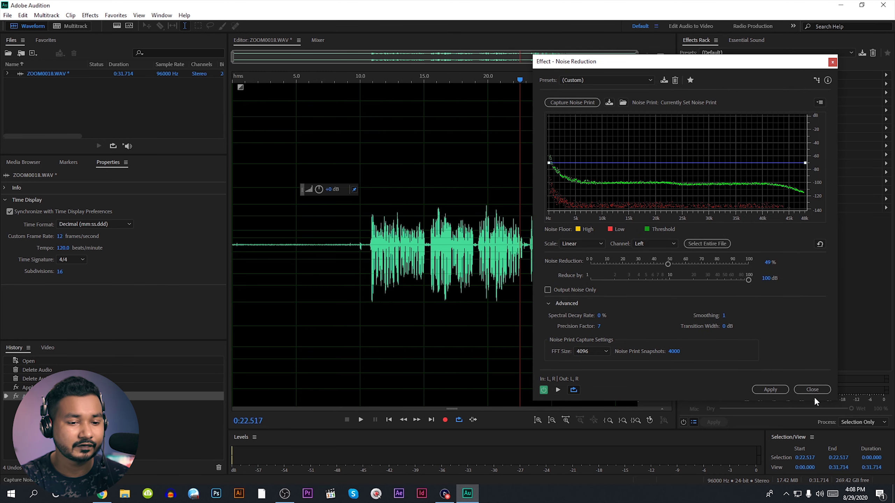
Step: Select the first speech passage from about 10.1 to 15.1 seconds and preview it with the noise reduction
left_click_drag(369, 252, 429, 253)
left_click(353, 251)
left_click_drag(352, 251, 427, 257)
left_click(381, 254)
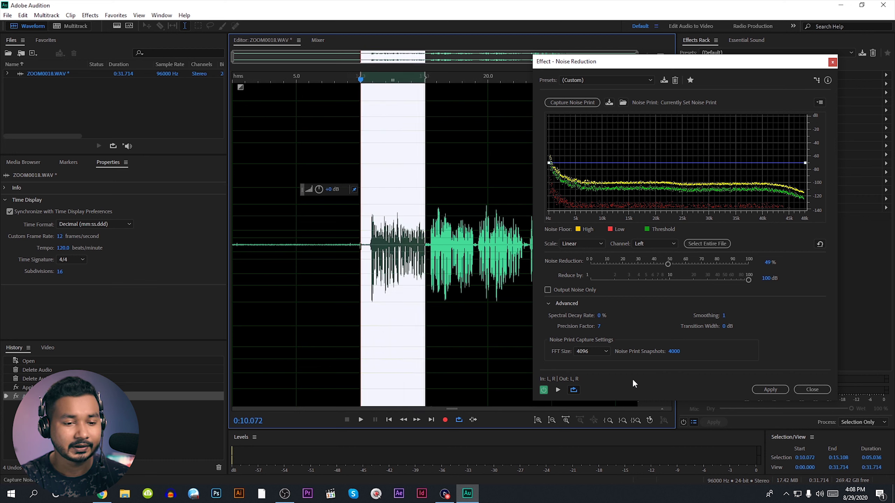
key("space")
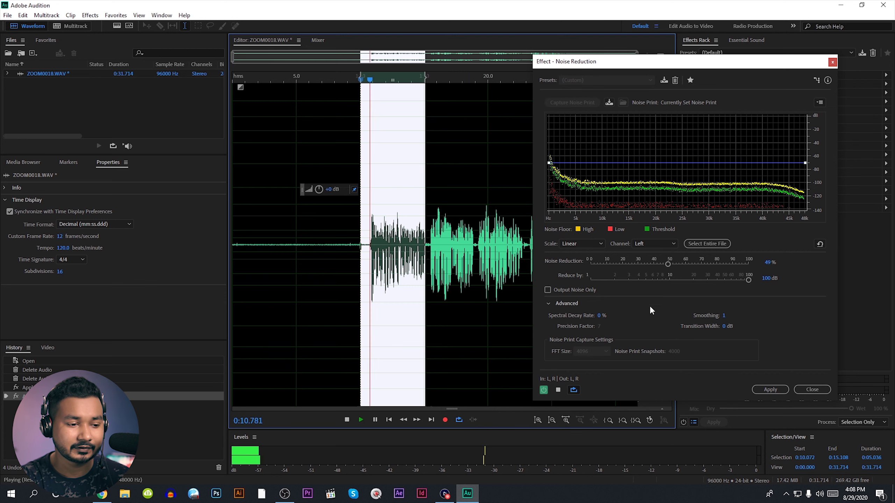
key("space")
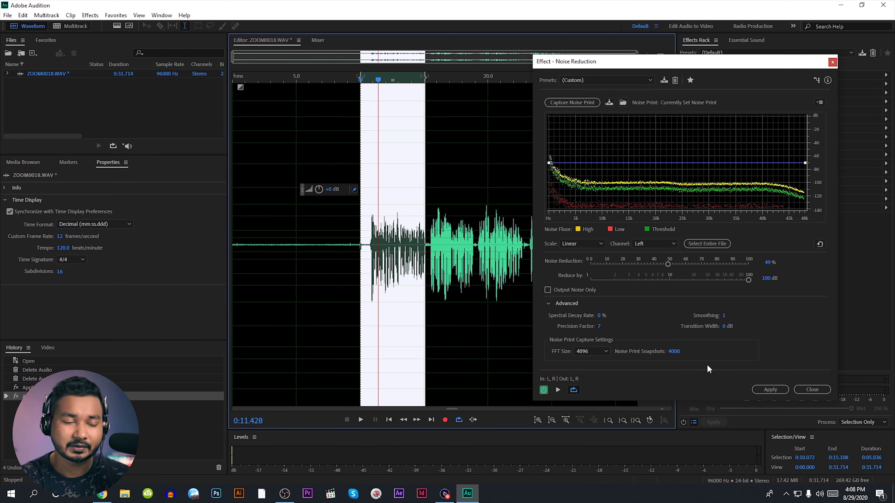
key("space")
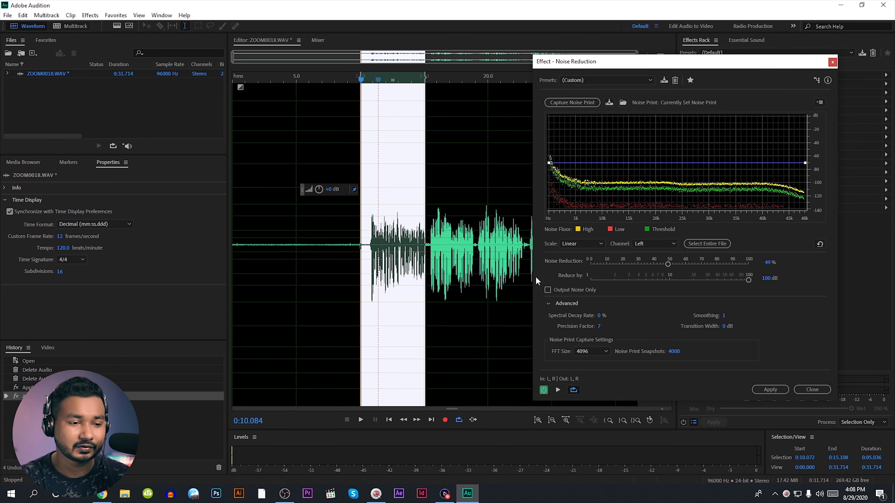
Step: Turn on Output Noise Only and raise Noise Reduction to 55%, then 62%, while previewing the selected passage
left_click(565, 289)
key("space")
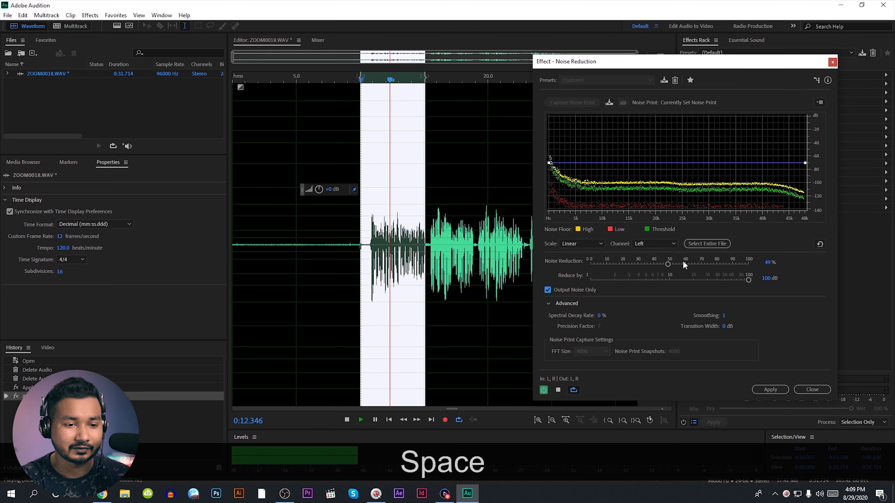
mouse_move(667, 265)
left_mouse_down()
mouse_move(758, 261)
mouse_move(656, 270)
mouse_move(678, 267)
left_mouse_up()
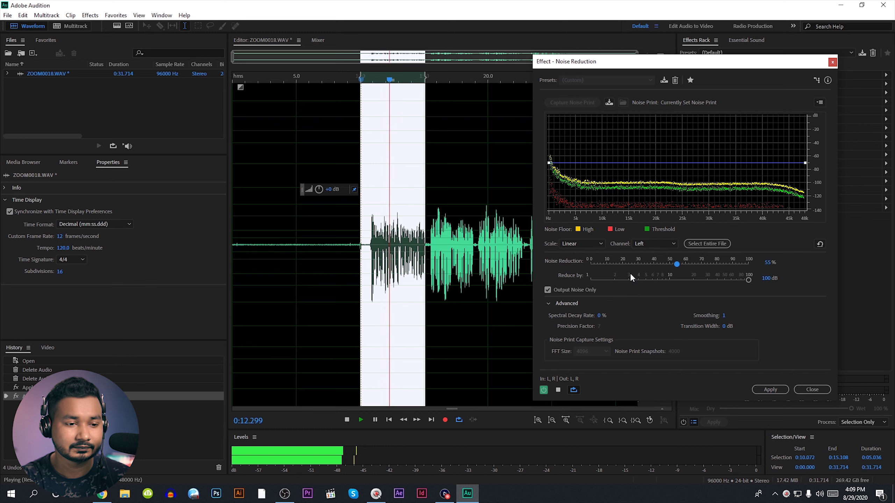
key("space")
left_click(617, 80)
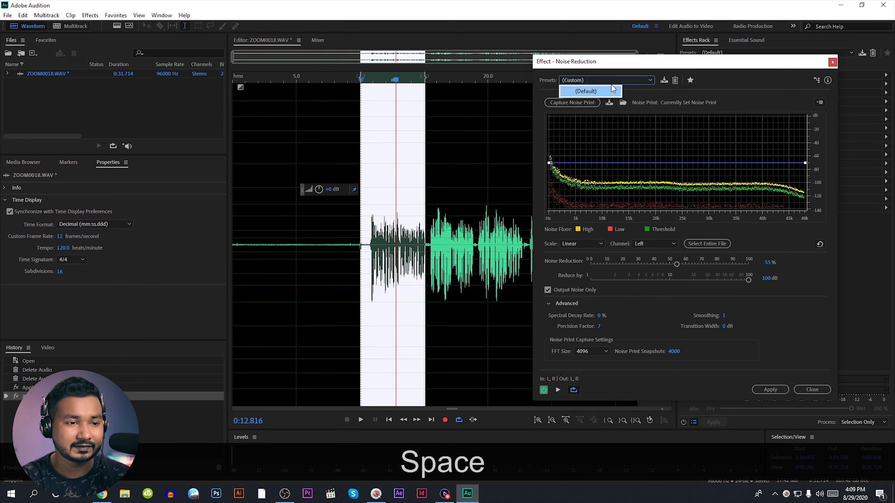
left_click(632, 83)
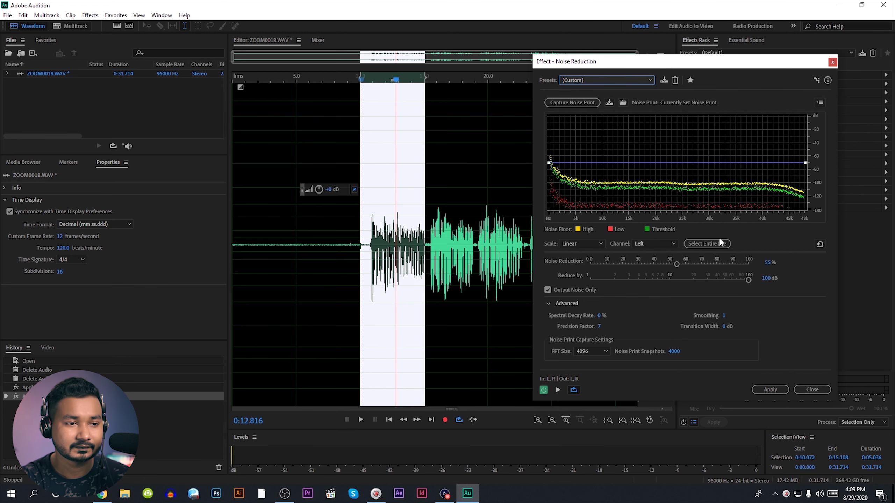
key("space")
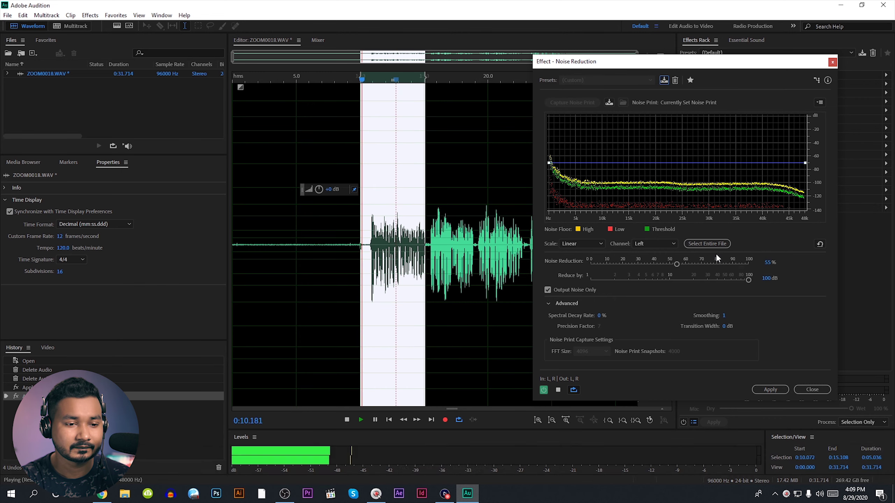
mouse_move(679, 265)
left_mouse_down()
mouse_move(751, 266)
mouse_move(672, 270)
mouse_move(689, 271)
left_mouse_up()
key("space")
key("space")
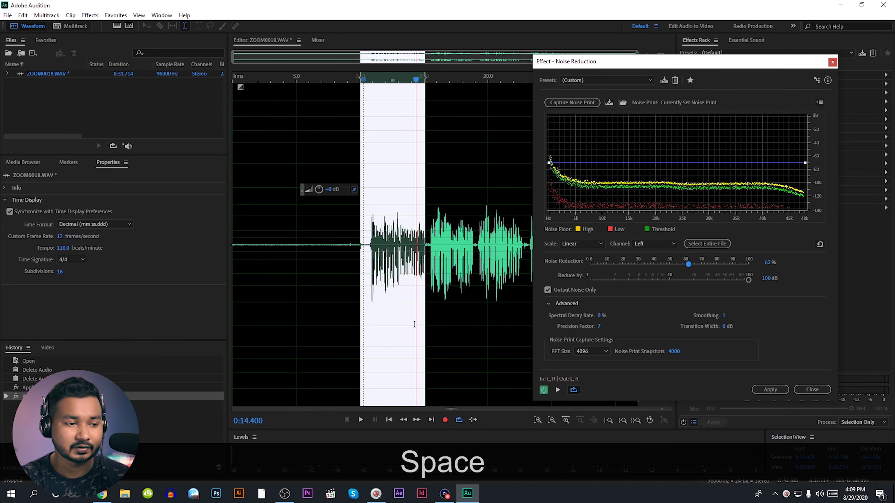
Step: Turn off Output Noise Only and apply the noise reduction at 61% to the whole recording
left_click(389, 292)
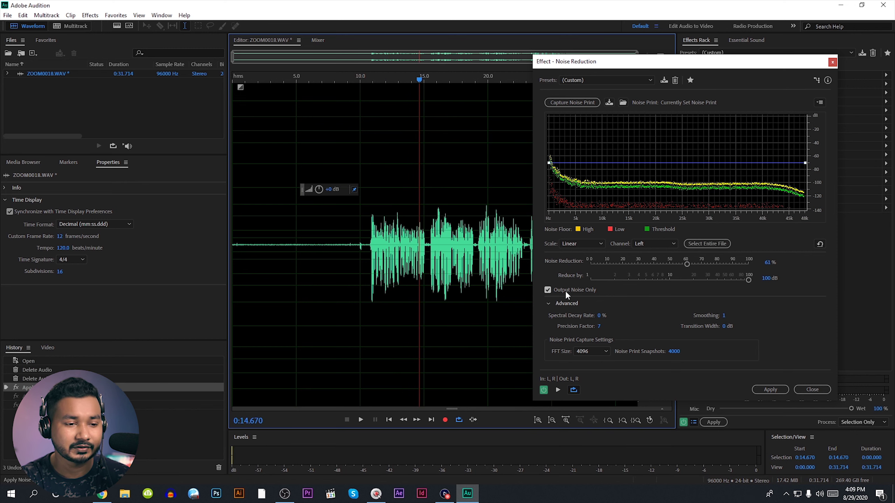
left_click(546, 294)
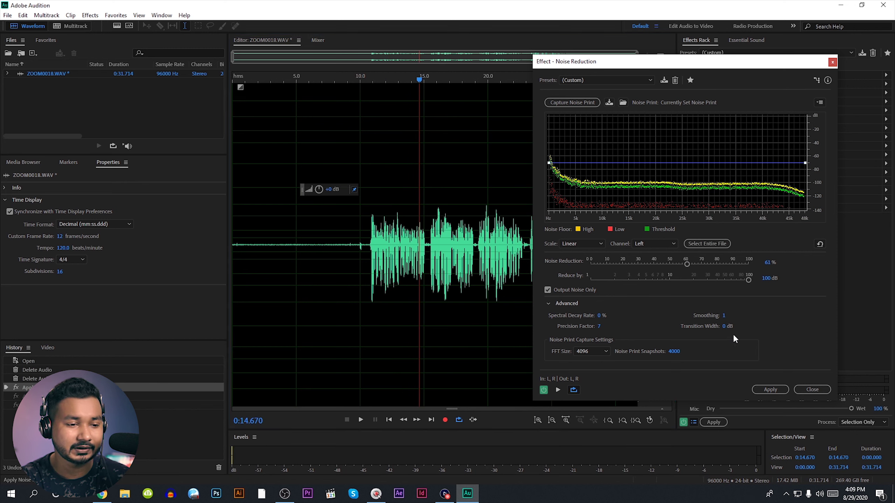
left_click(548, 290)
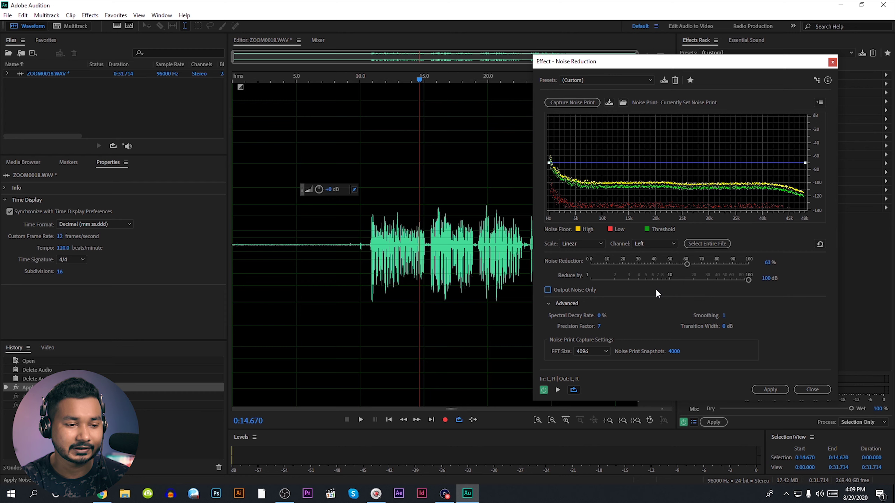
left_click(771, 389)
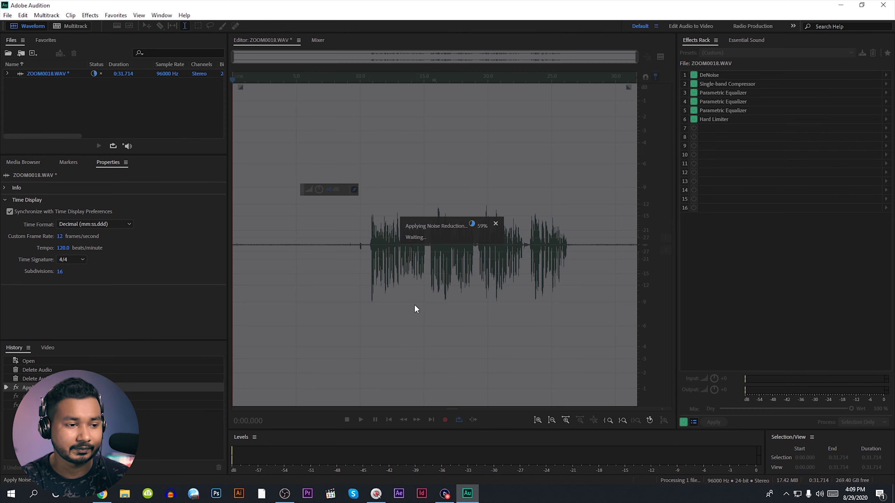
Step: Play back the silent lead-in of the processed recording to check for remaining noise
mouse_move(304, 244)
left_mouse_down()
mouse_move(365, 247)
mouse_move(304, 244)
left_mouse_up()
key("space")
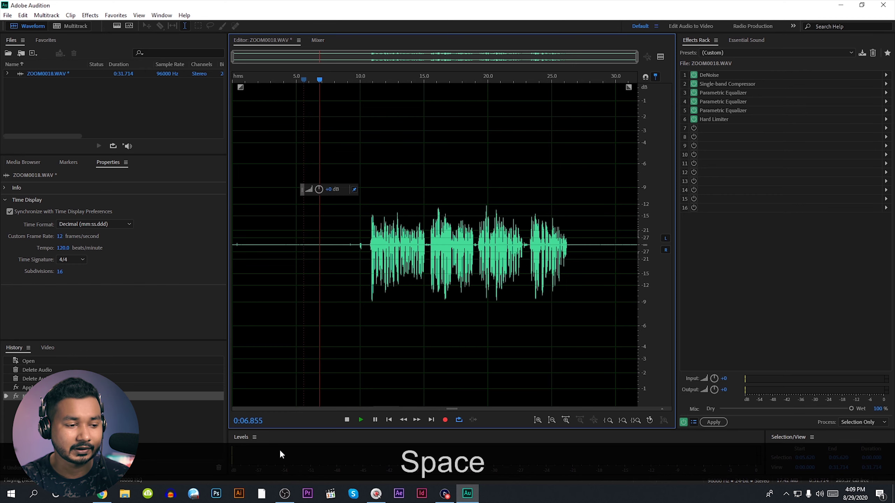
key("space")
Step: Dock the Levels panel as a narrow vertical meter beside the Effects Rack and play the speech from about 10.9 seconds to check its level
left_click_drag(238, 440, 679, 334)
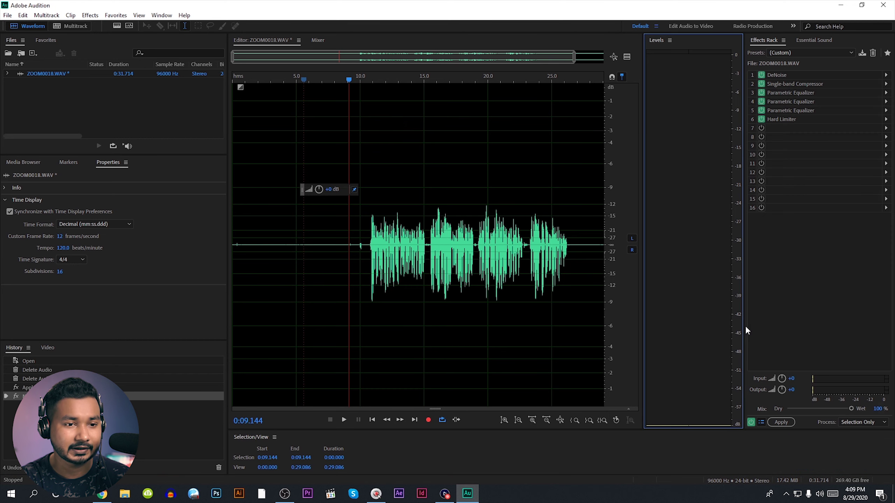
left_click_drag(643, 231, 722, 229)
left_click(376, 249)
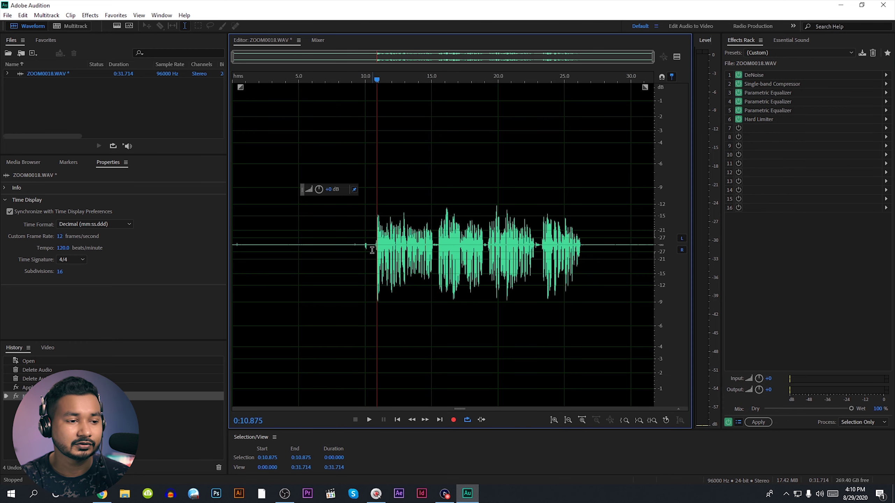
key("space")
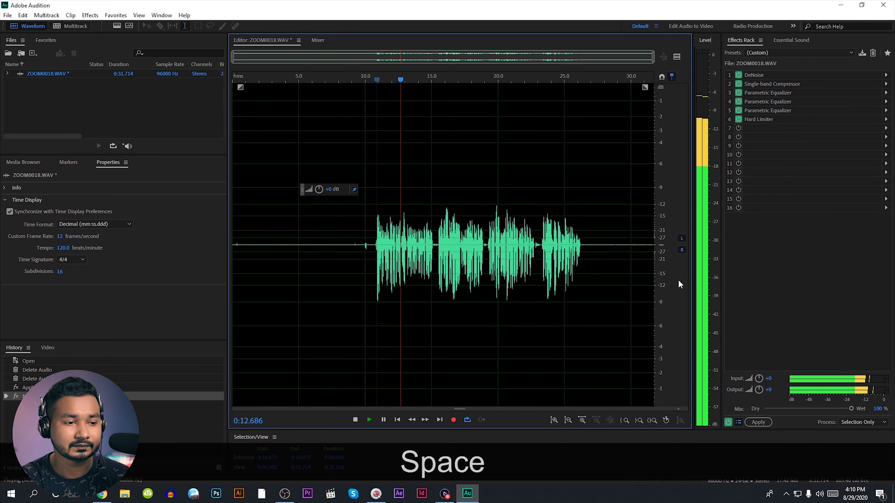
key("space")
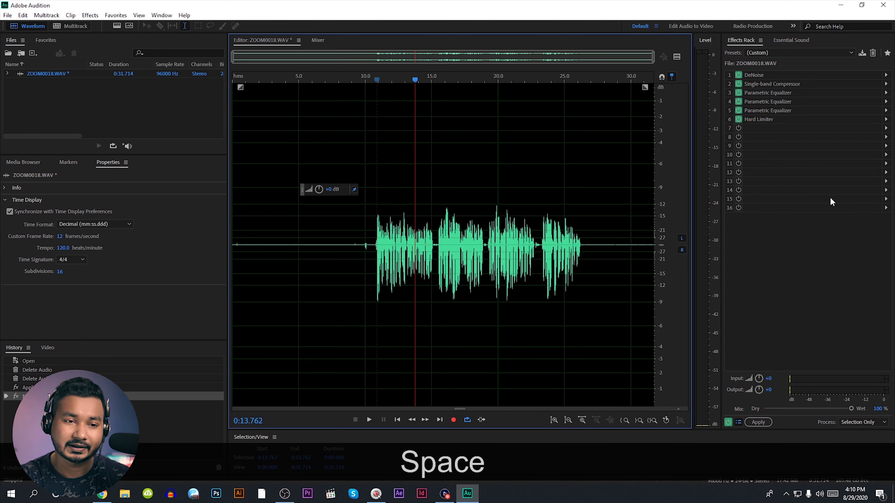
Step: Load the (Default) preset in the Effects Rack to clear all of its effect slots
left_click(789, 51)
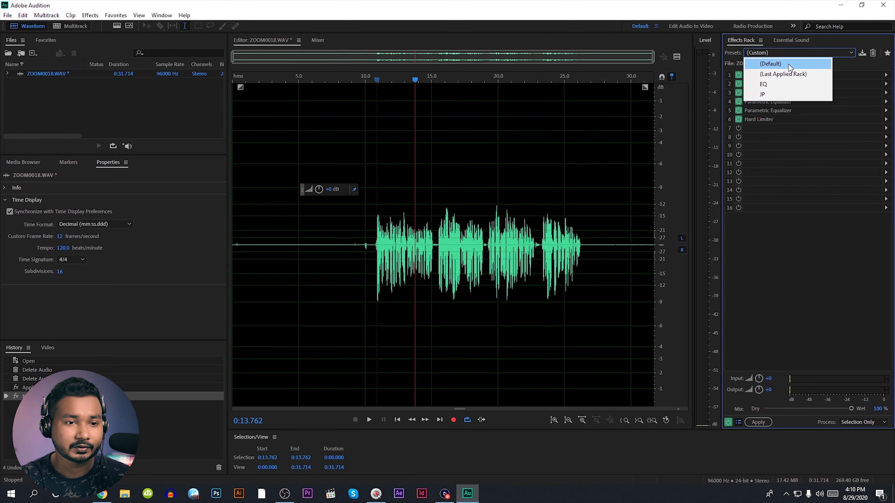
left_click(787, 148)
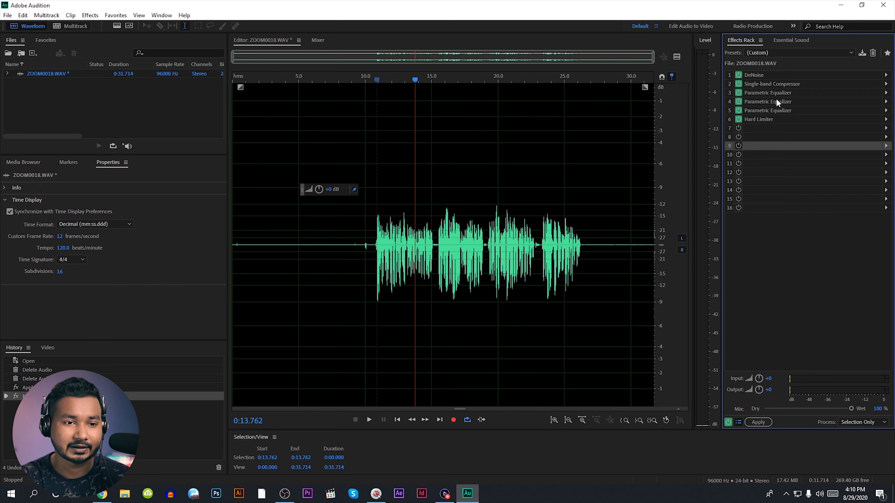
left_click(778, 53)
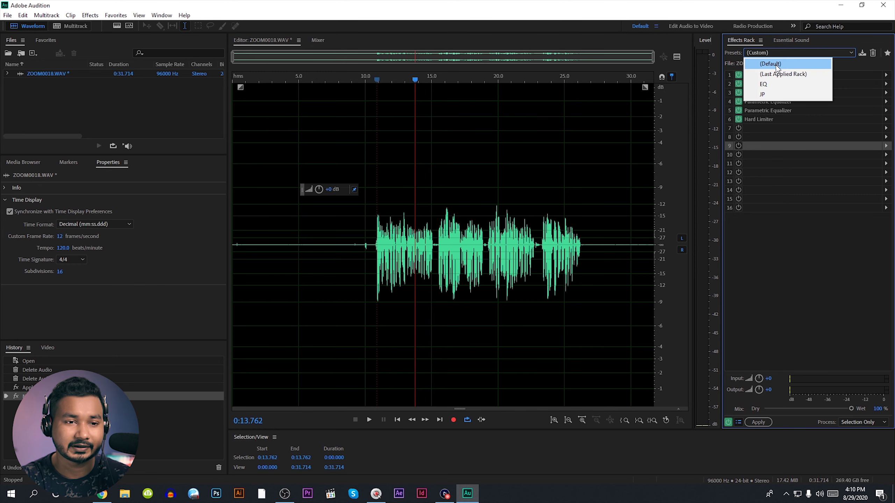
left_click(772, 64)
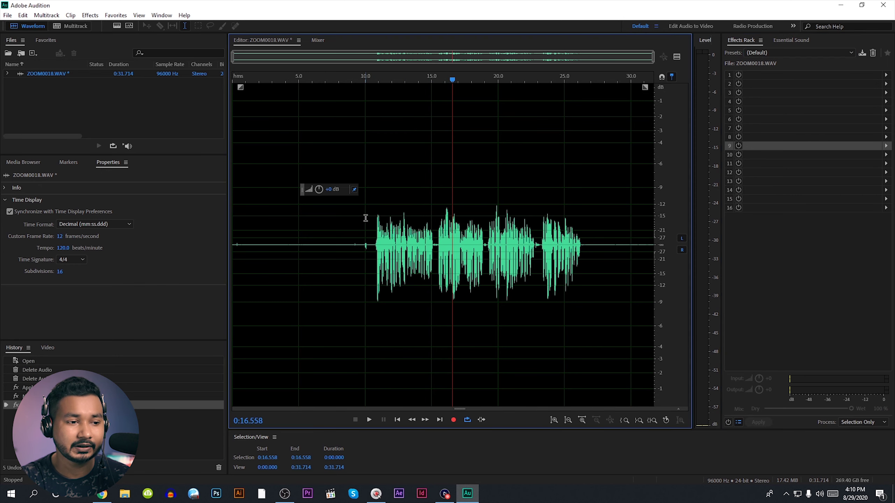
Step: Play the speech from about 10.8 seconds to check its level, and select the passage from about 10.6 to 14.3 seconds
left_click_drag(365, 218, 494, 223)
key("space")
key("space")
left_click(412, 240)
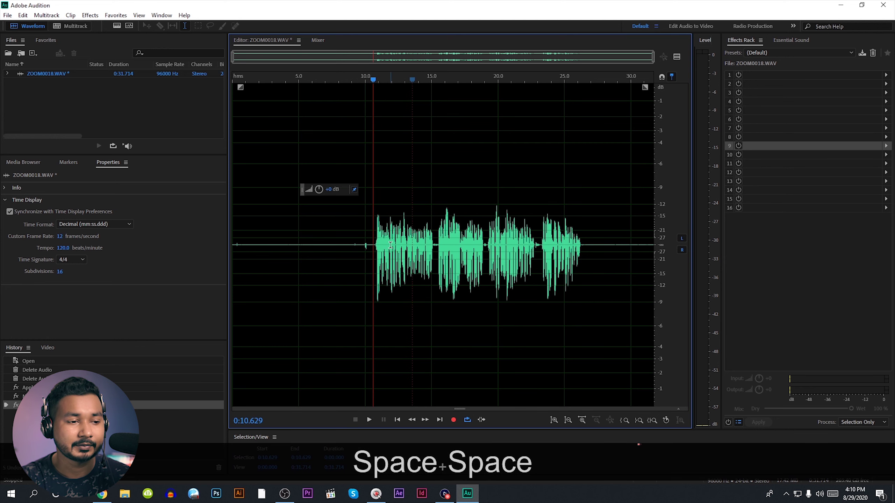
left_click(387, 246)
key("space")
key("space")
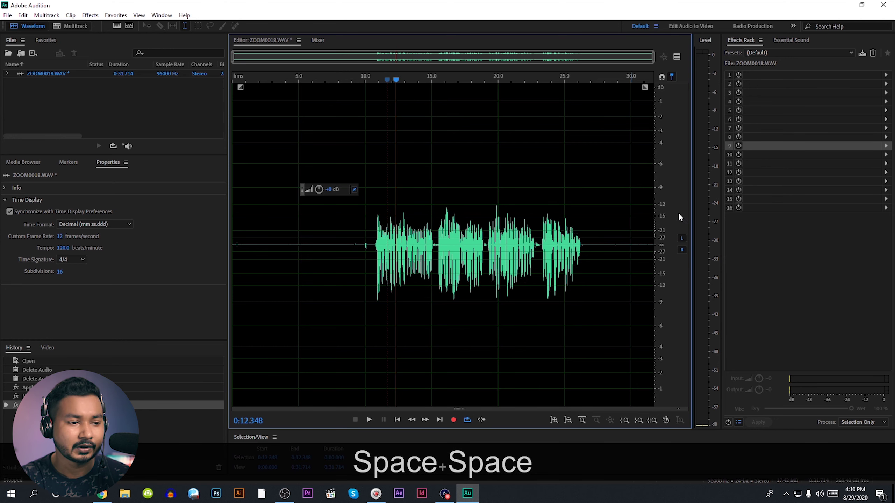
left_click(375, 296)
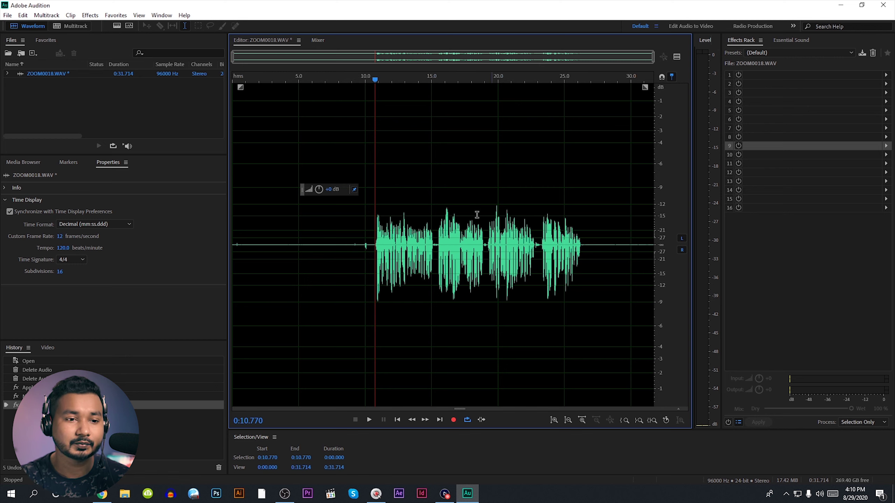
key("space")
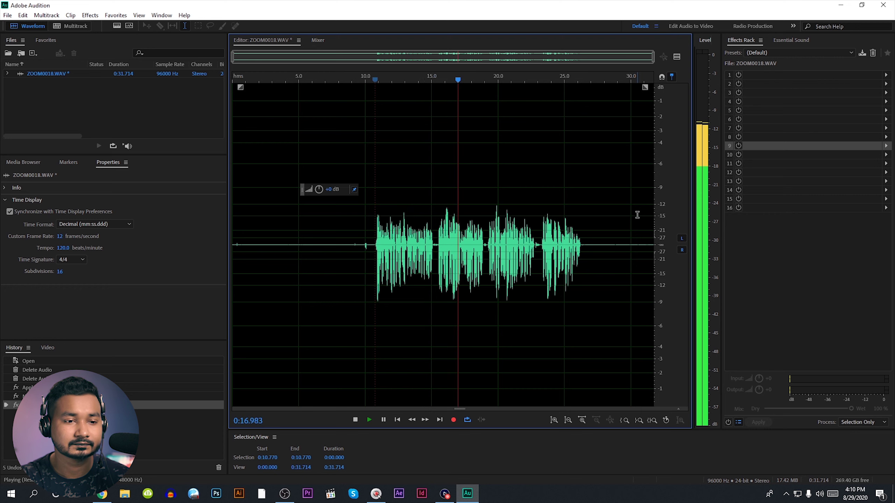
key("space")
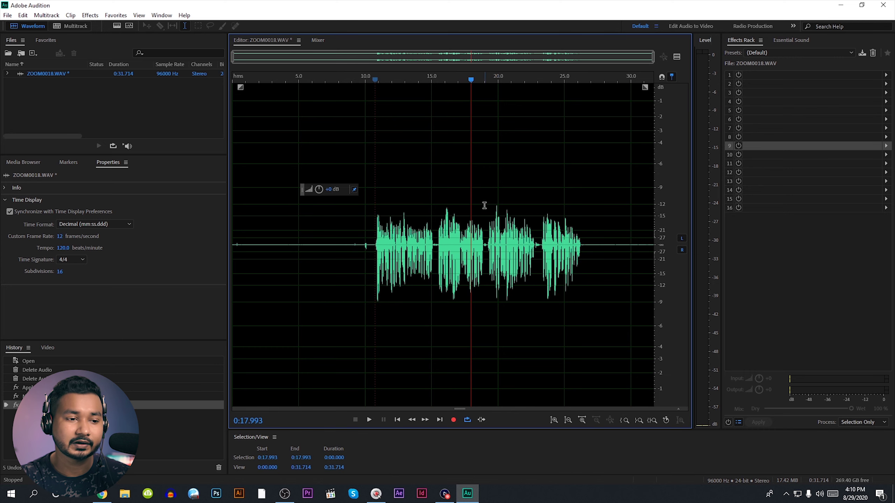
left_click_drag(374, 259, 422, 259)
Step: Add the Dynamics effect to the first Effects Rack slot, look over its settings and close them
left_click(885, 75)
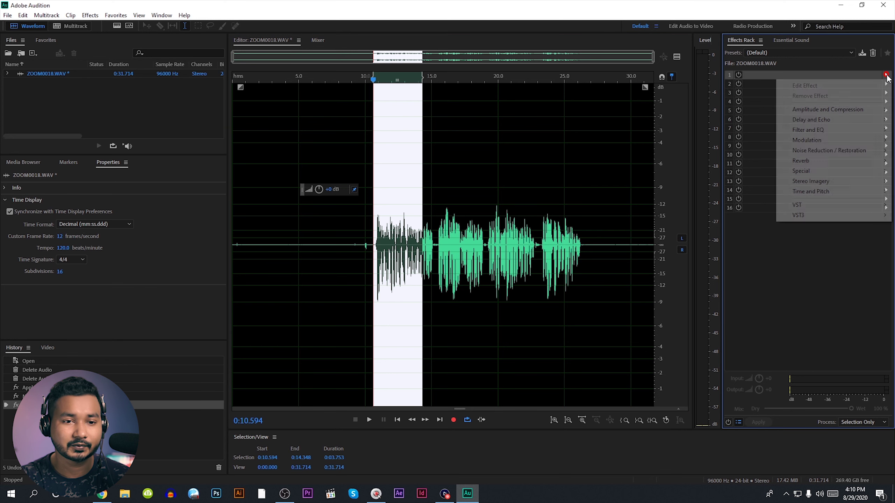
mouse_move(857, 110)
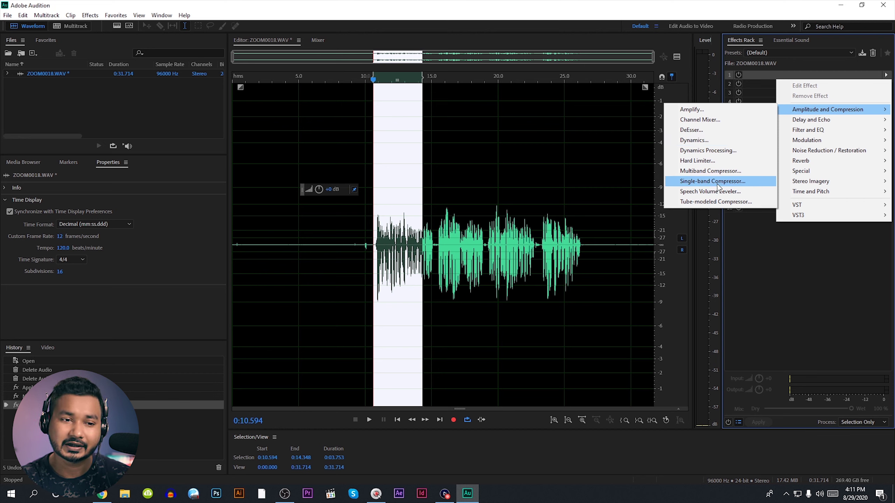
left_click(710, 143)
left_click_drag(462, 120, 566, 109)
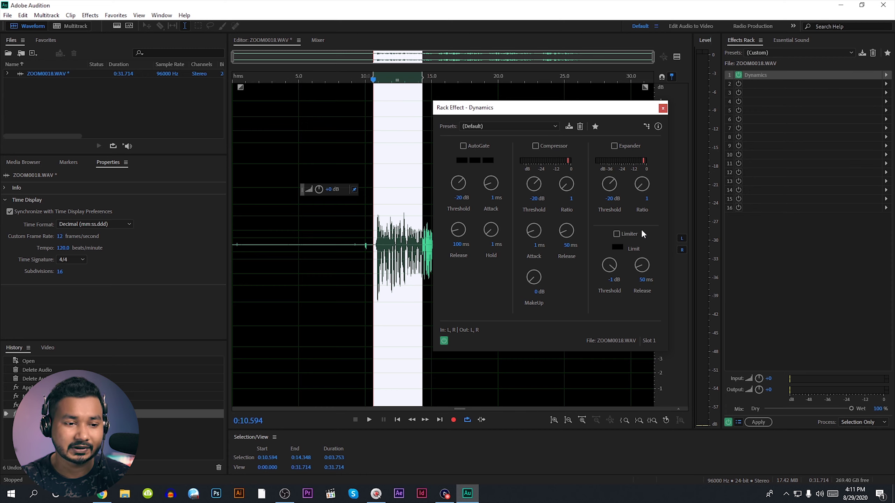
left_click(663, 108)
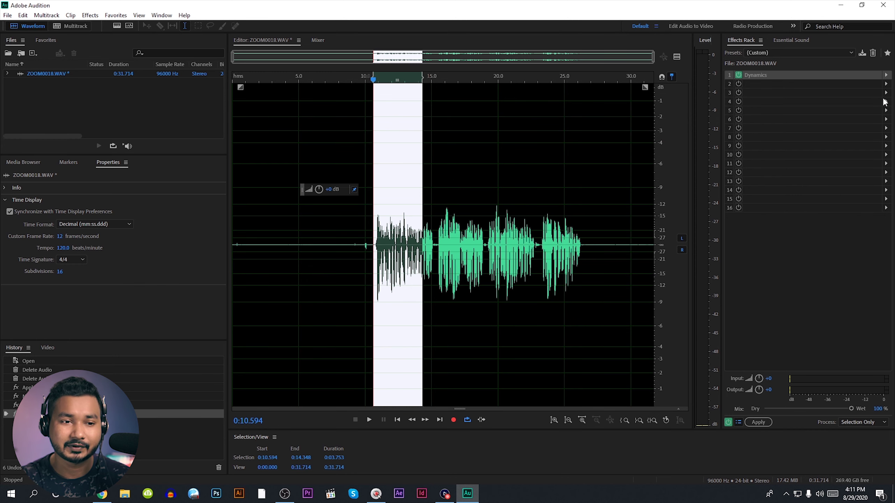
Step: Replace Dynamics in the first rack slot with a Single-band Compressor, lower its threshold to about -14.1 dB and preview the selection
left_click(886, 75)
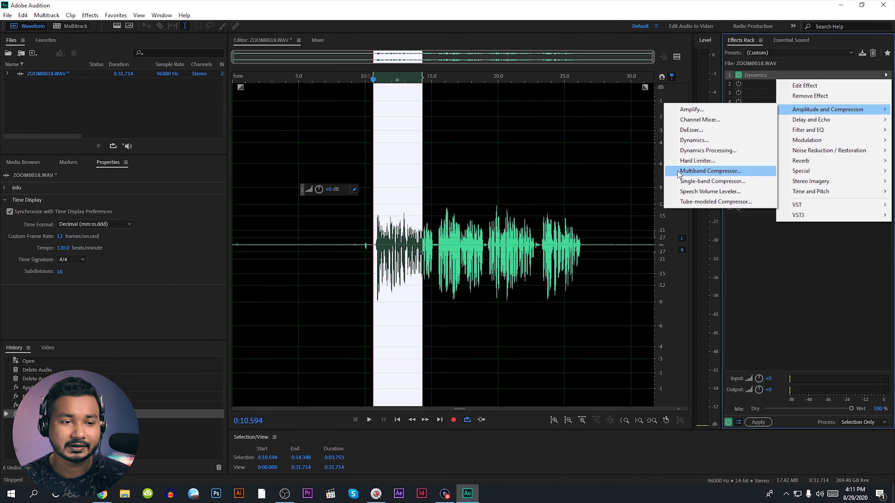
left_click(689, 182)
left_click_drag(416, 170, 570, 162)
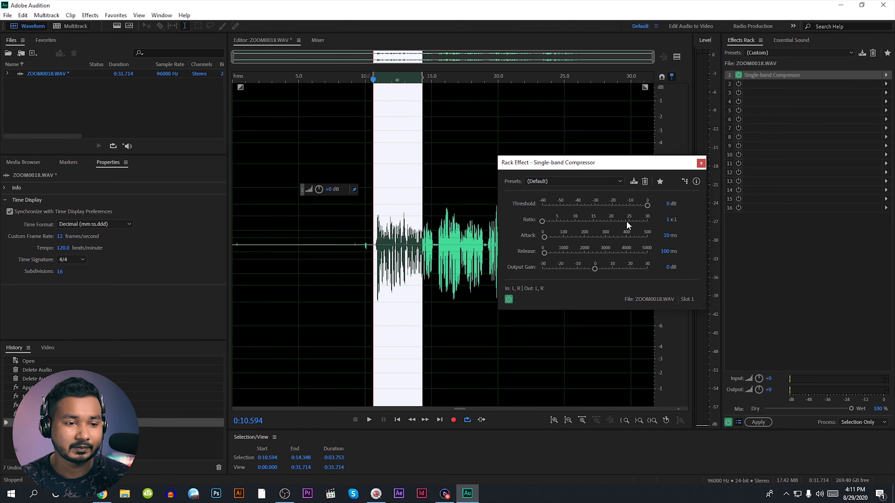
left_click_drag(649, 206, 618, 205)
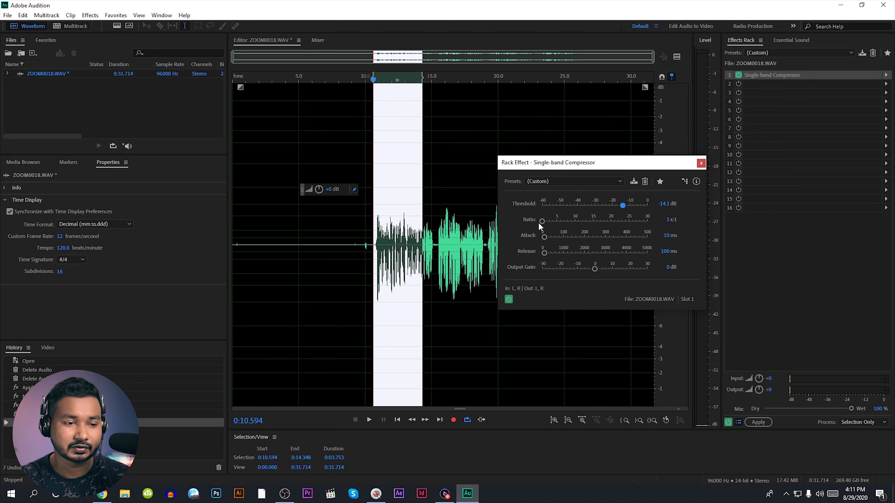
key("space")
key("space")
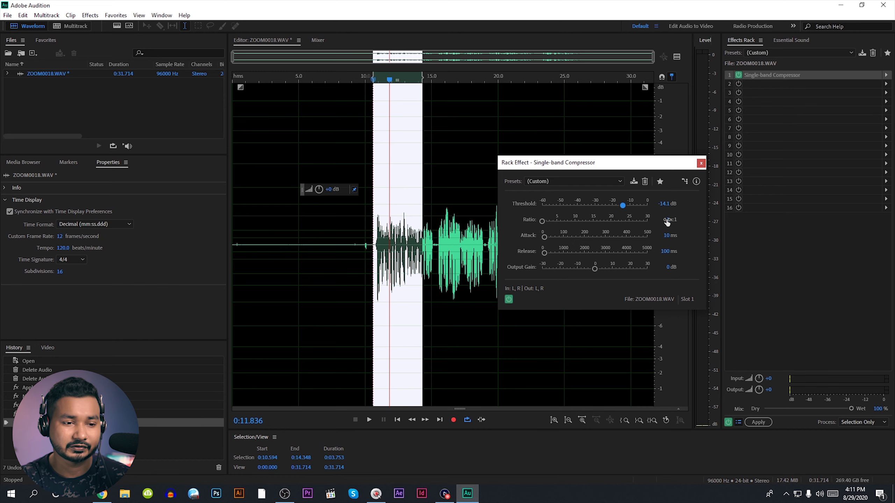
Step: Set the compressor's ratio to 4:1 and its attack to 2 ms
left_click(669, 220)
type("4")
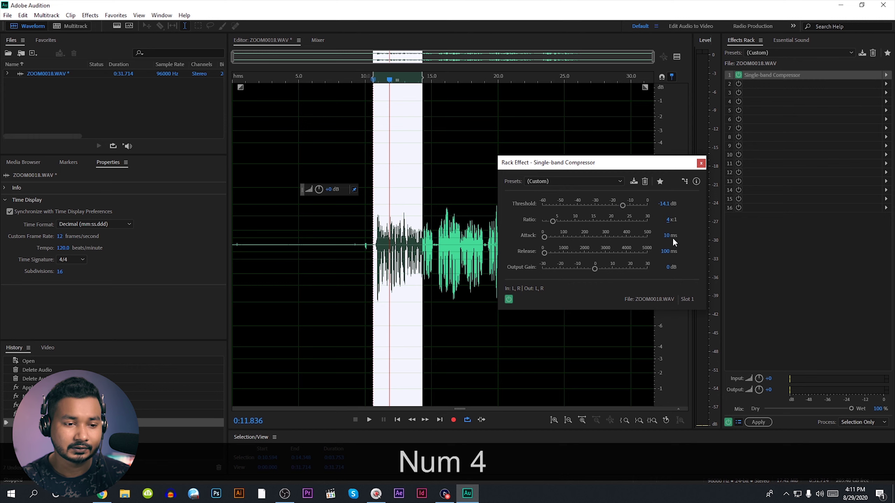
left_click(665, 235)
type("2")
left_click(688, 240)
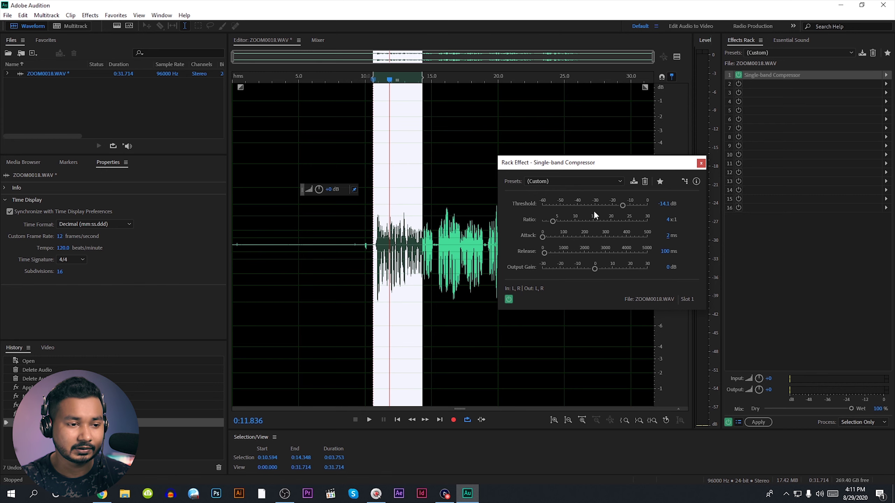
Step: Set the compressor's threshold to -15 dB while previewing the selected passage, and close its settings
key("space")
mouse_move(623, 204)
left_mouse_down()
mouse_move(591, 206)
mouse_move(621, 208)
left_mouse_up()
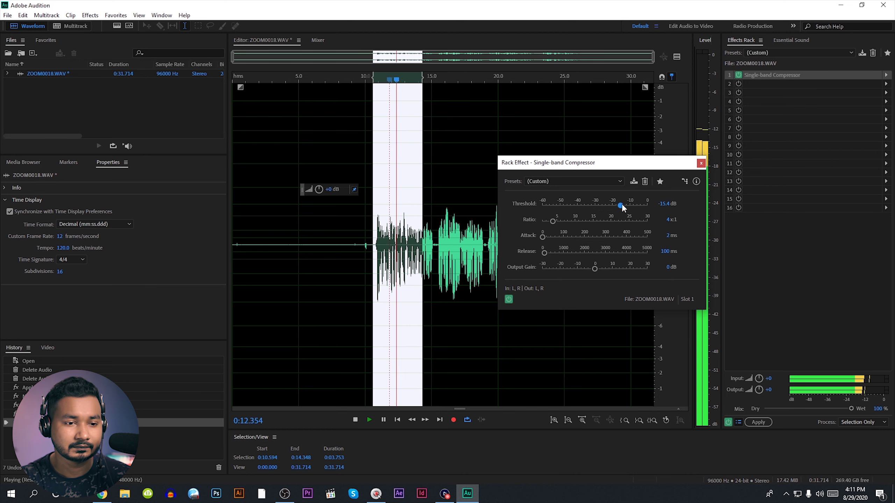
left_click(667, 204)
type("-15")
key("Return")
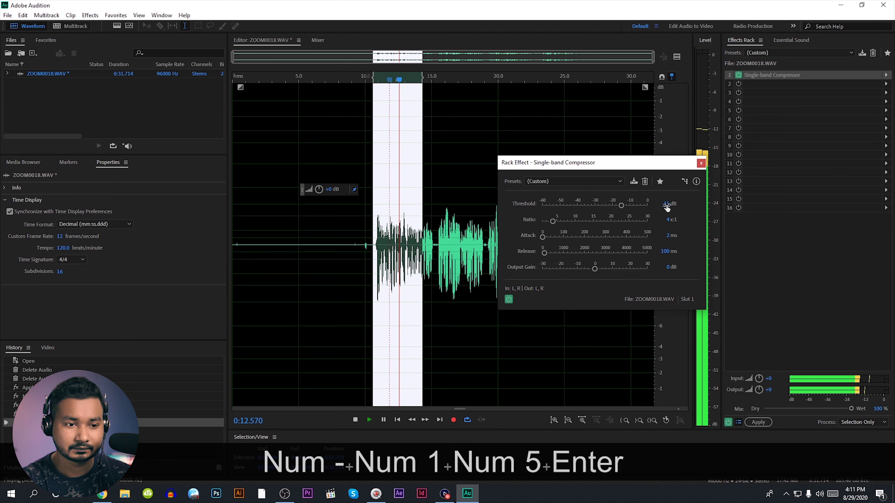
key("space")
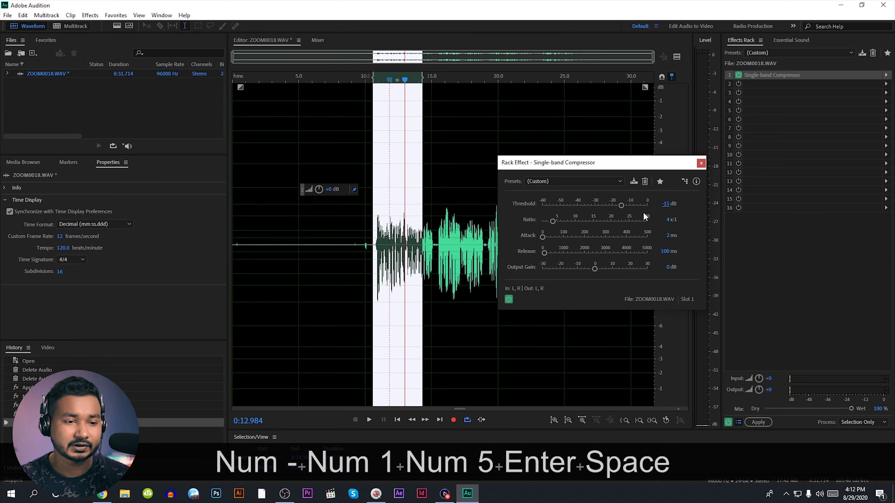
left_click(701, 164)
Step: Add a Parametric Equalizer to the second rack slot and enable its high-pass and low-pass filters
left_click(886, 84)
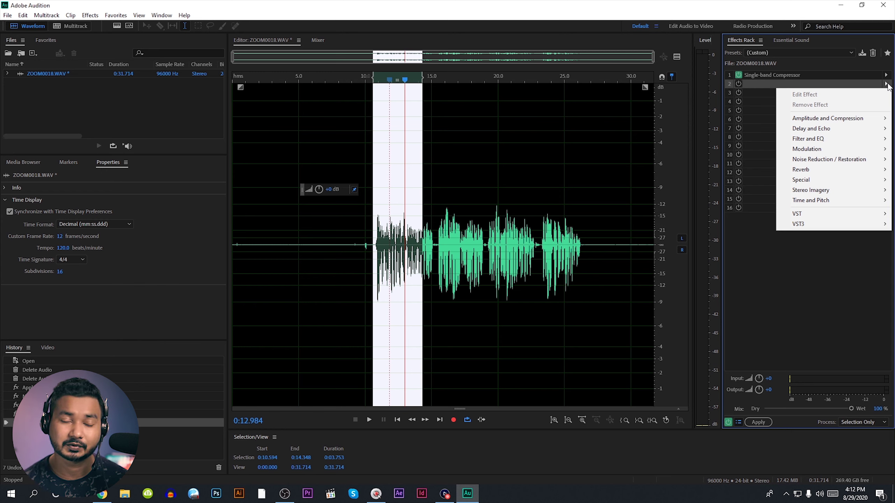
mouse_move(840, 139)
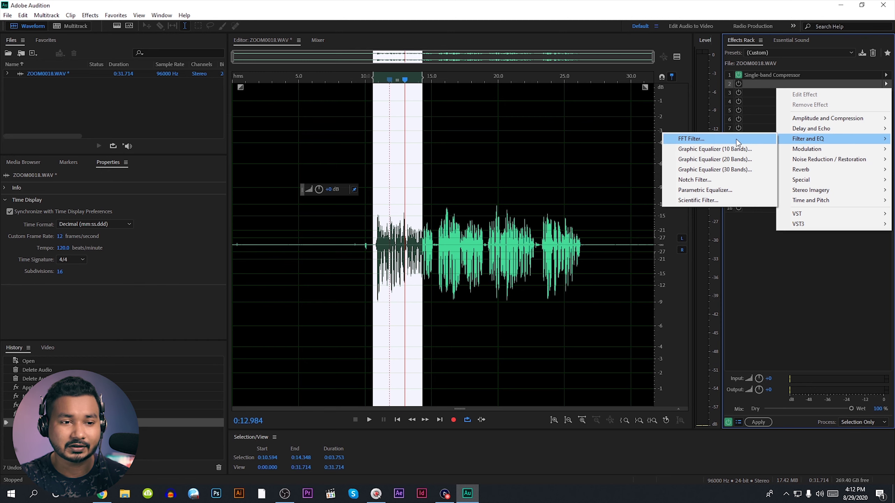
left_click(710, 189)
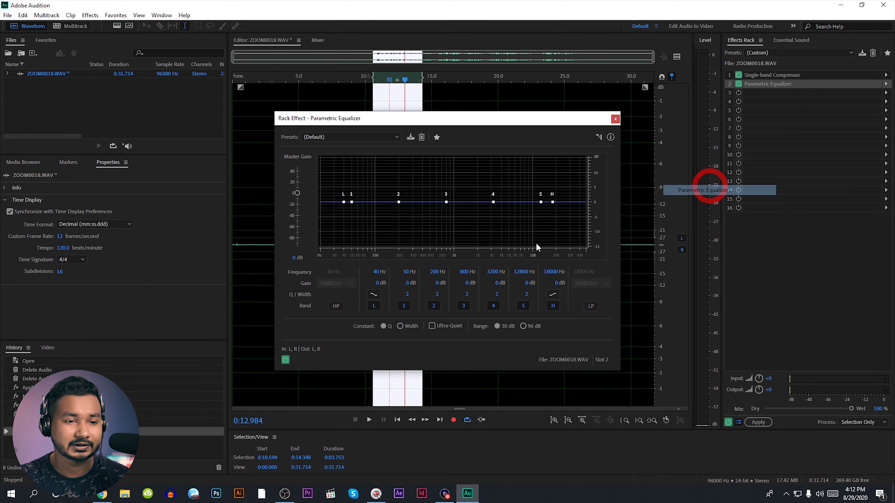
left_click_drag(466, 117, 673, 121)
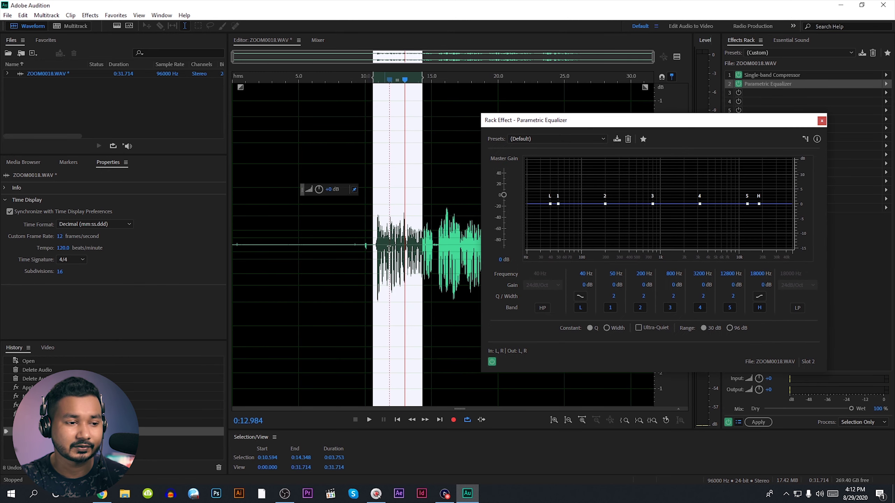
left_click(542, 308)
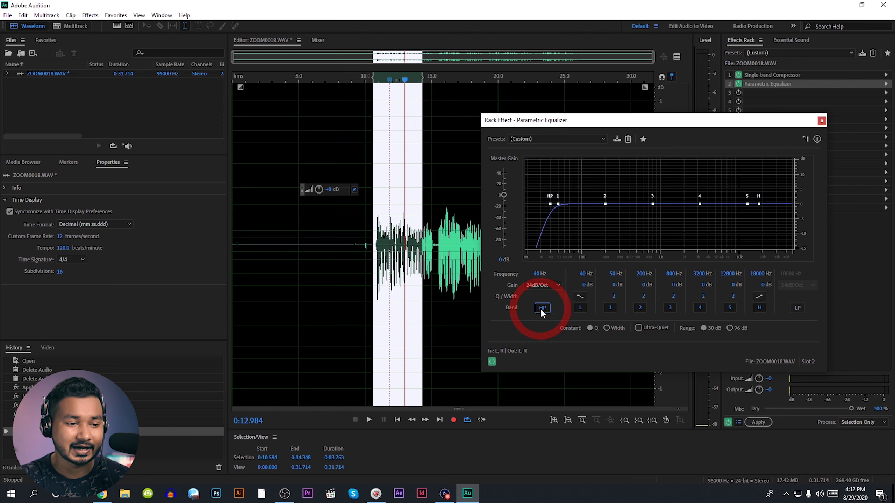
left_click(799, 309)
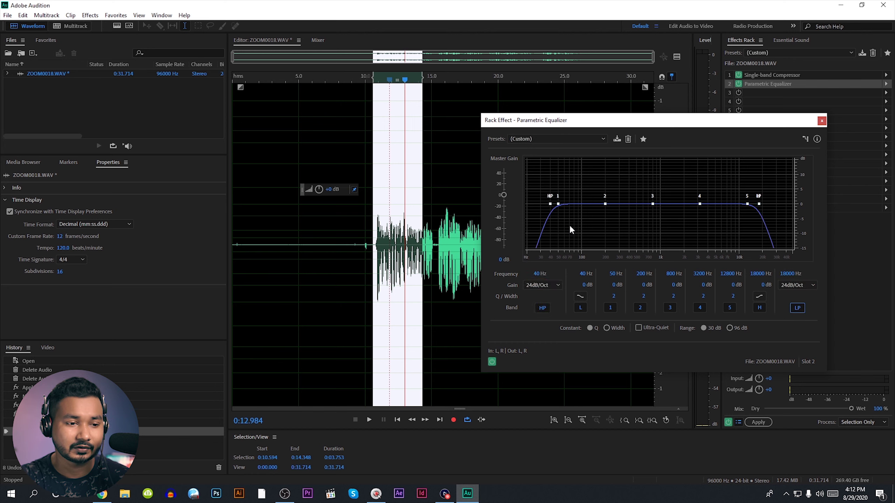
Step: Set the equalizer's high-pass cutoff frequency to 70 Hz
left_click(534, 274)
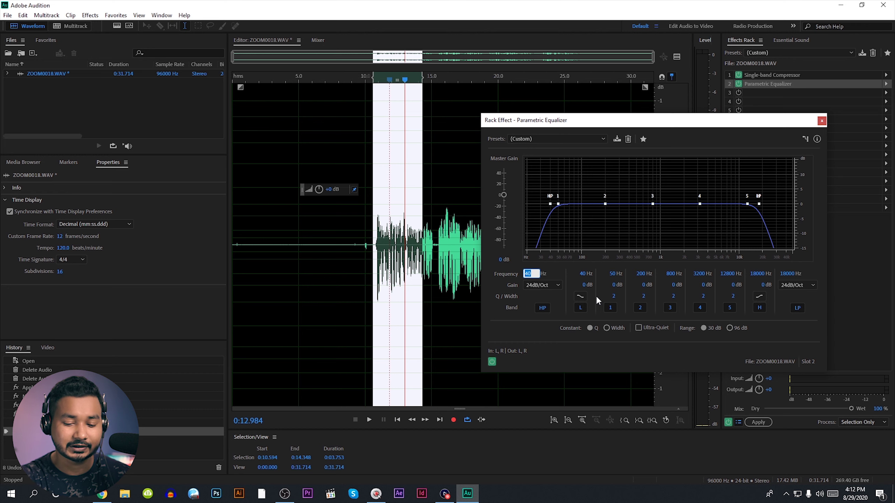
type("70")
key("Return")
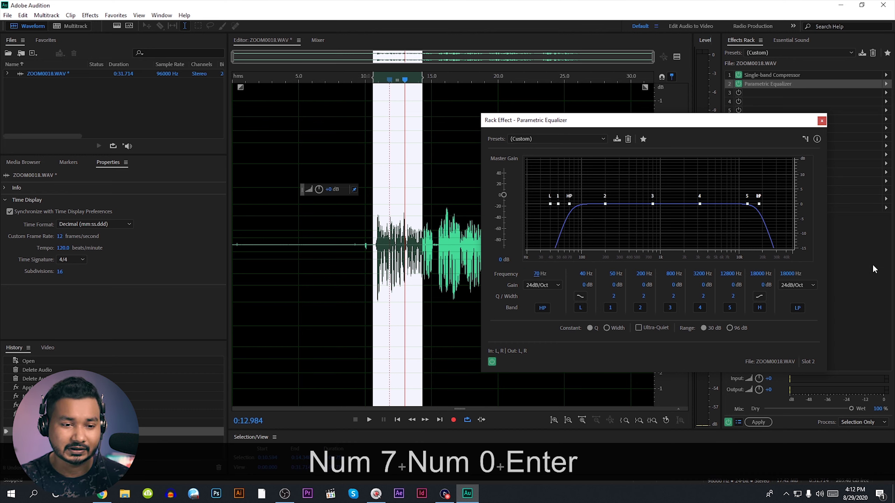
Step: Try a low-pass cutoff of 14000 Hz in the equalizer and settle on 16000 Hz
left_click_drag(792, 279, 788, 280)
left_click(787, 276)
type("14000")
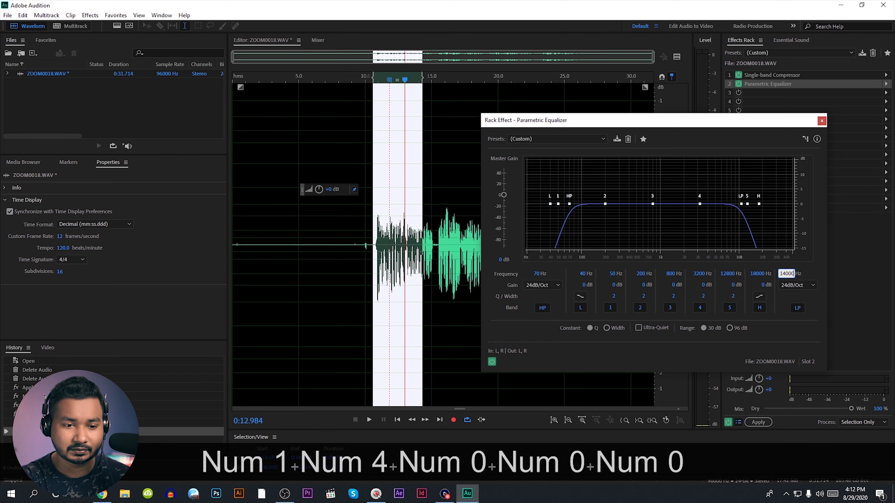
key("Return")
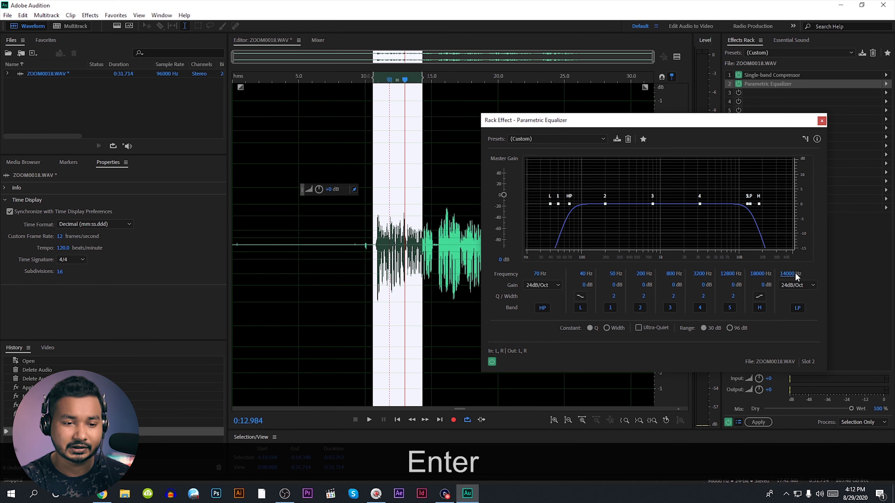
left_click(788, 274)
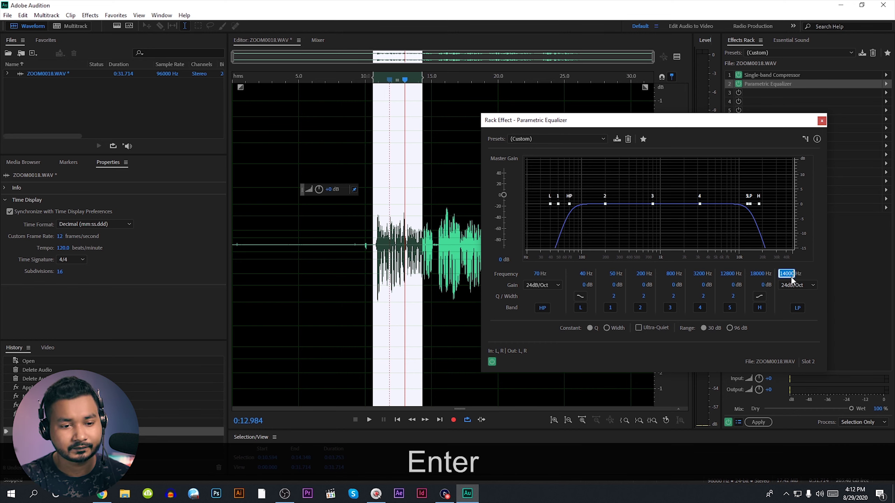
type("16000")
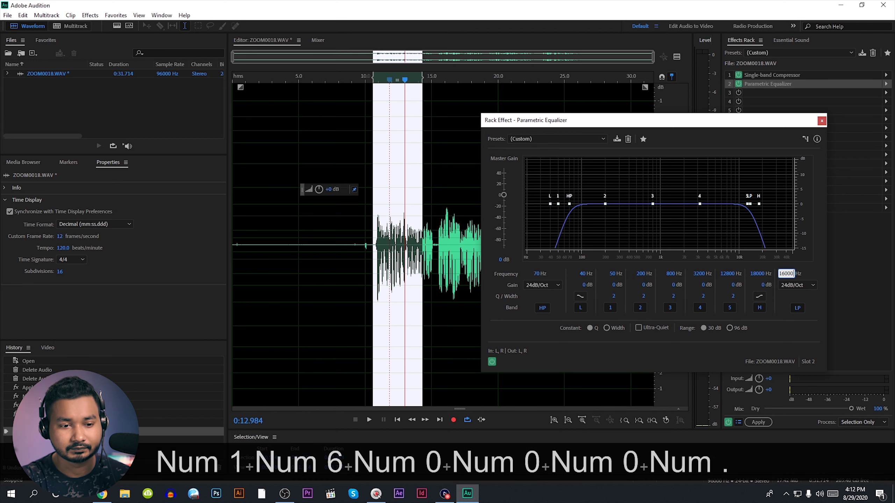
type(".")
key("Return")
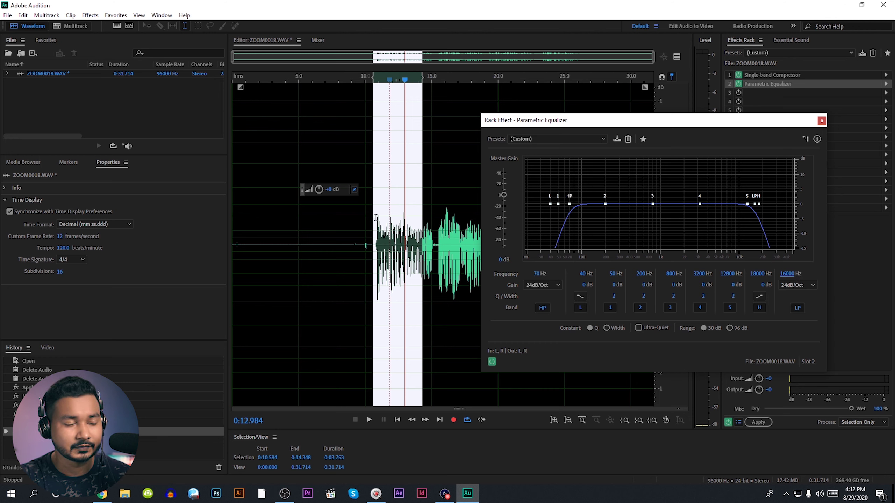
Step: Clear the waveform selection, stop playback, and close the second rack slot's equalizer settings
left_click(390, 235)
key("space")
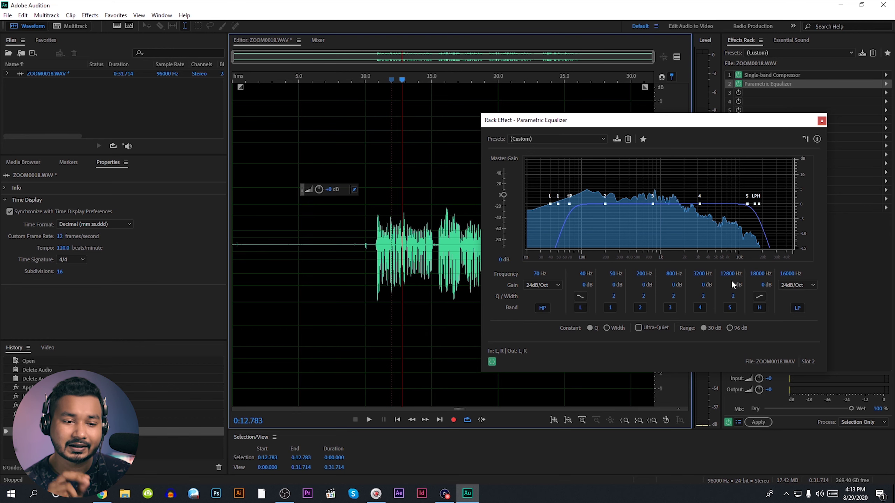
left_click(821, 121)
Step: Add a Parametric Equalizer to the third rack slot and select the speech passage from about 0:10.8 to 0:14.7
left_click(886, 93)
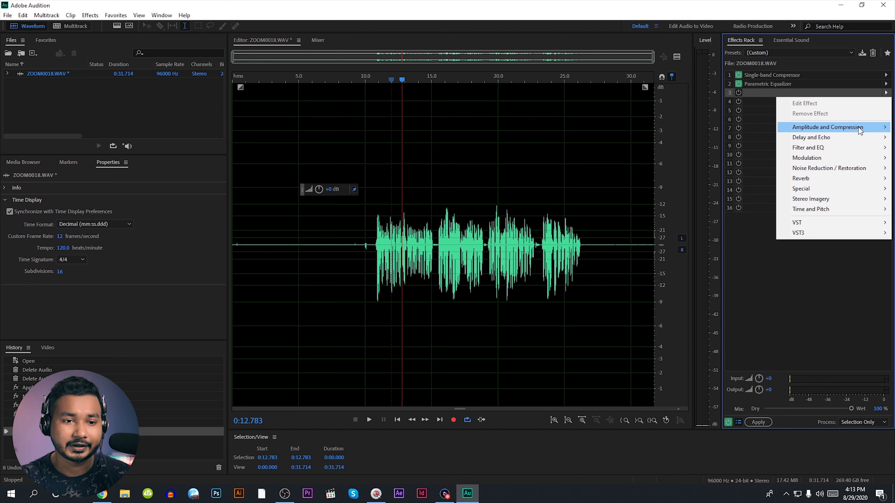
mouse_move(851, 128)
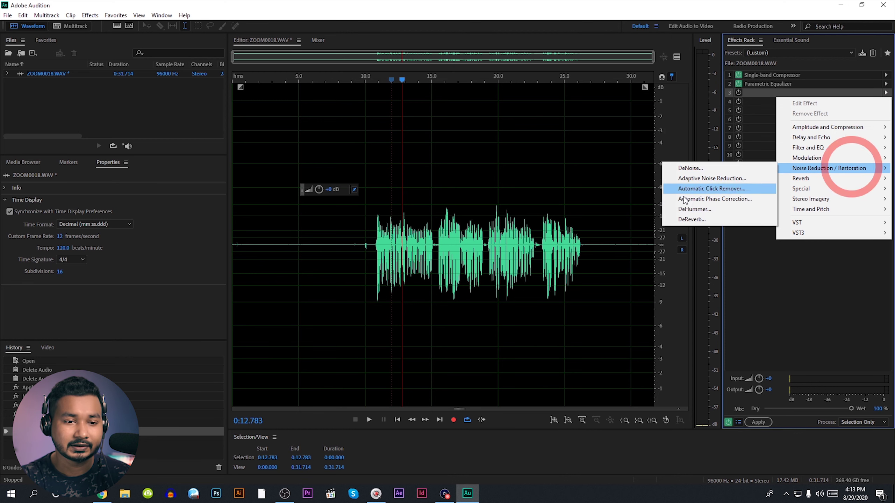
left_click(856, 147)
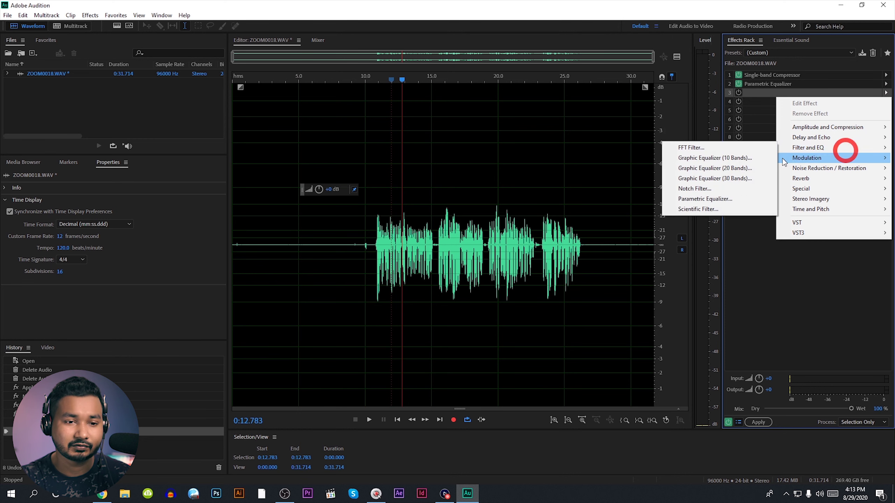
left_click(743, 198)
left_click_drag(461, 118, 609, 125)
left_click_drag(376, 262, 427, 264)
left_click_drag(556, 131, 609, 132)
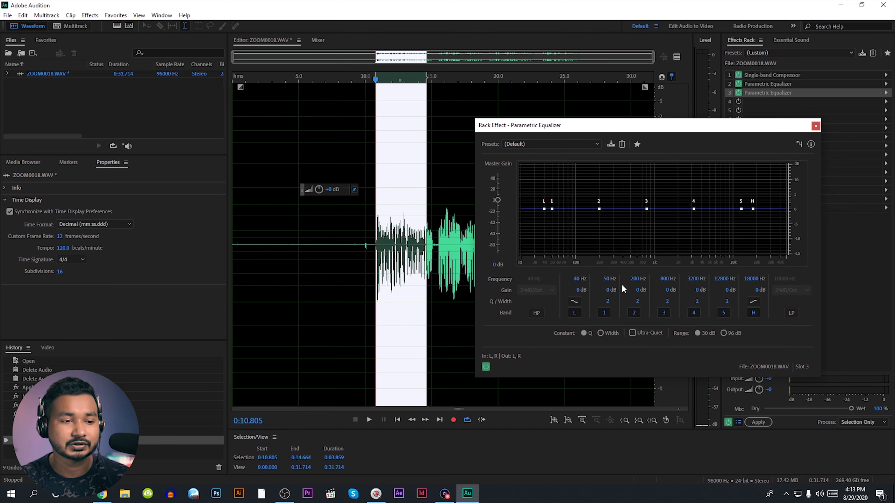
Step: Make a narrow cut with equalizer band 1 at 114 Hz, with Q 30.4 and gain -13.9 dB
left_click_drag(608, 290, 672, 290)
left_click_drag(610, 302, 747, 307)
key("space")
left_click_drag(606, 290, 444, 280)
key("space")
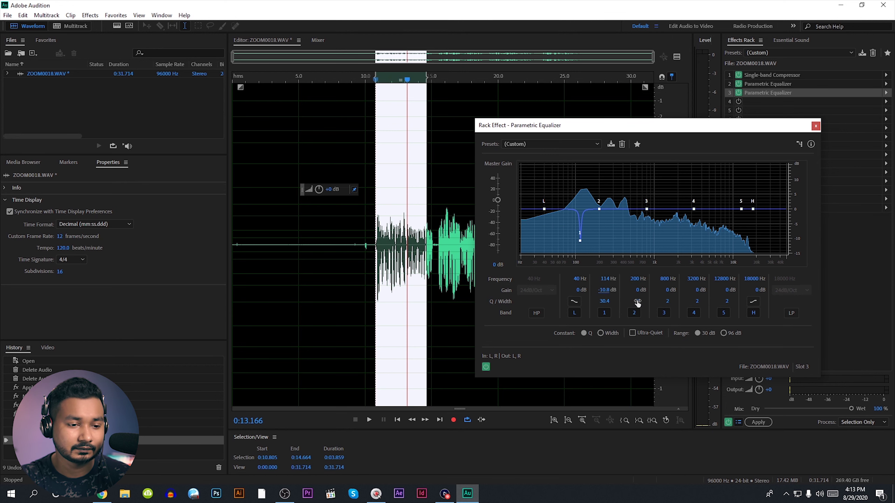
left_click_drag(606, 297, 584, 292)
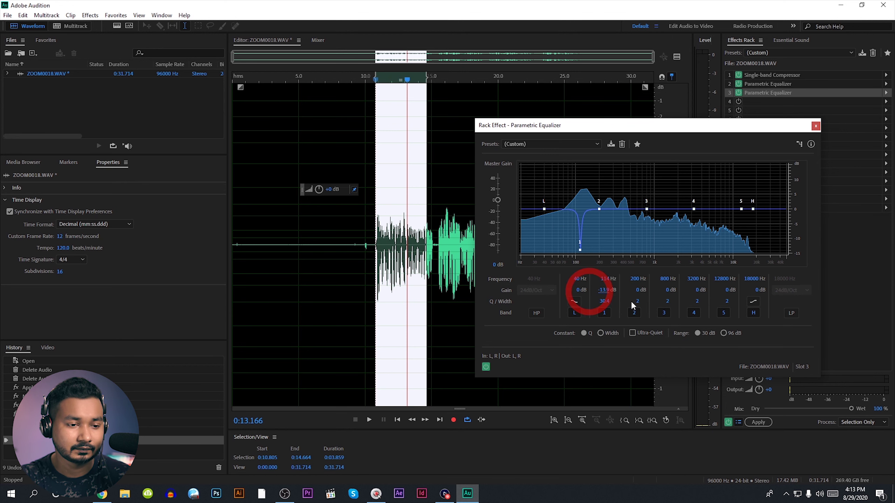
Step: Make narrow cuts with band 2 at 245 Hz (Q 43.7, -11.5 dB) and band 3 at 404 Hz (Q 68.2, -14.2 dB) during playback
key("space")
left_click_drag(641, 290, 706, 297)
mouse_move(645, 279)
left_mouse_down()
mouse_move(636, 280)
mouse_move(653, 286)
left_mouse_up()
left_click_drag(635, 301, 759, 304)
left_click_drag(636, 289, 485, 285)
left_click_drag(666, 289, 465, 263)
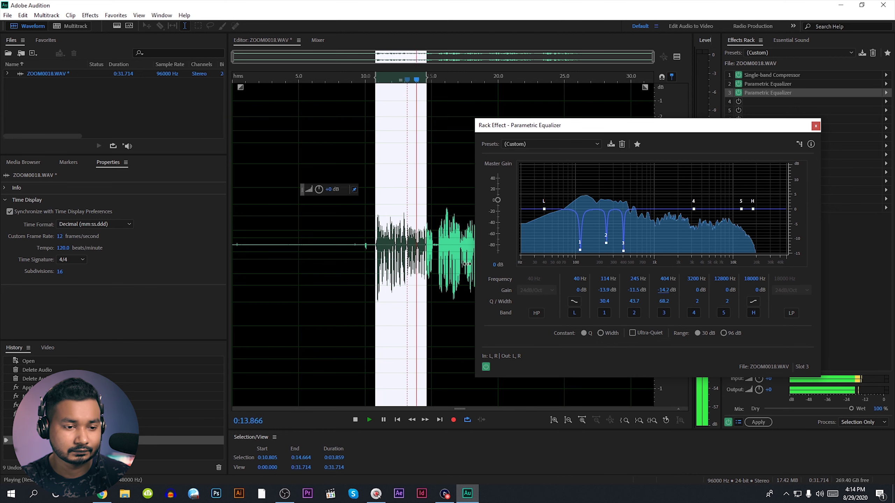
Step: Make a narrow cut with band 4 at 1285 Hz, with Q 43.7 and gain -14 dB, and close the equalizer's settings
left_click_drag(699, 292, 885, 305)
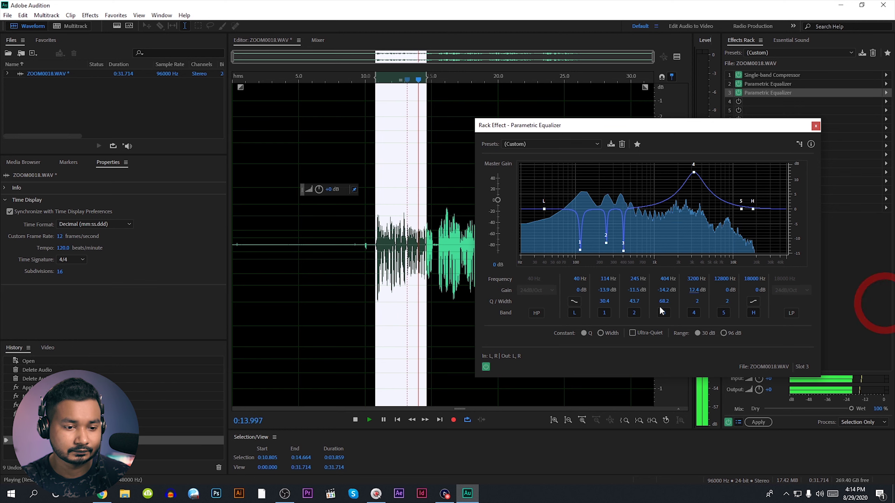
left_click_drag(697, 301, 751, 294)
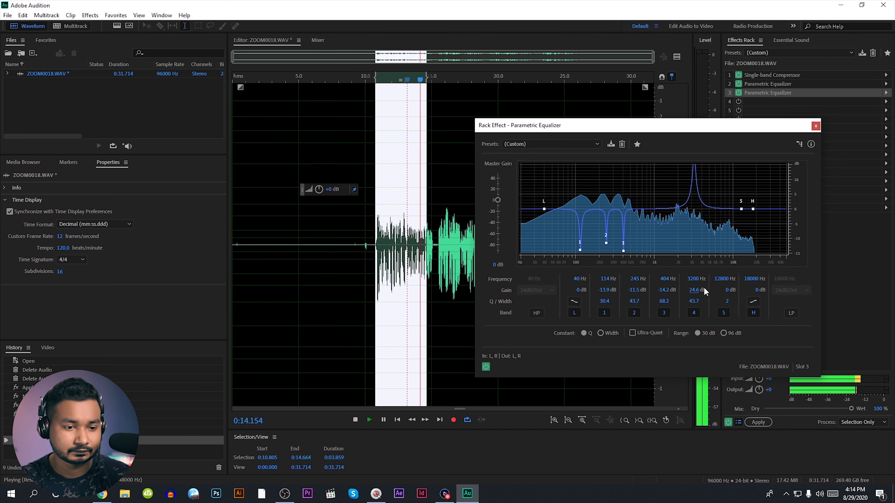
left_click_drag(693, 278, 680, 283)
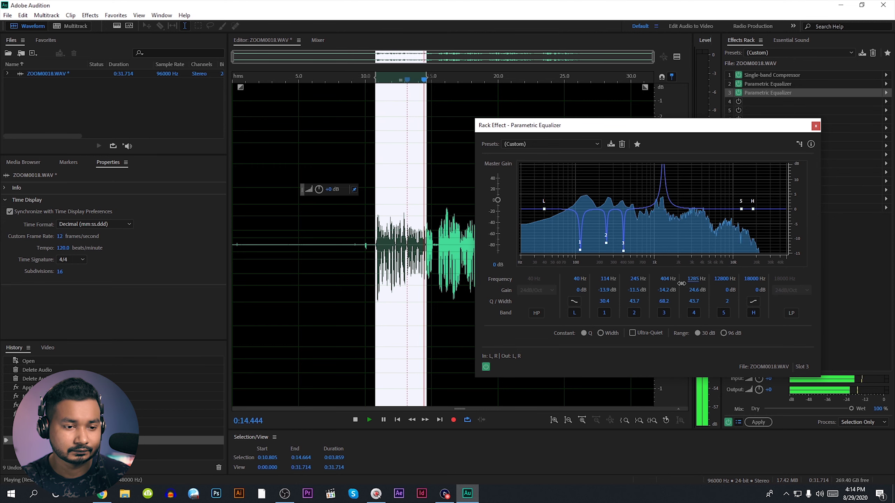
left_click_drag(680, 283, 483, 259)
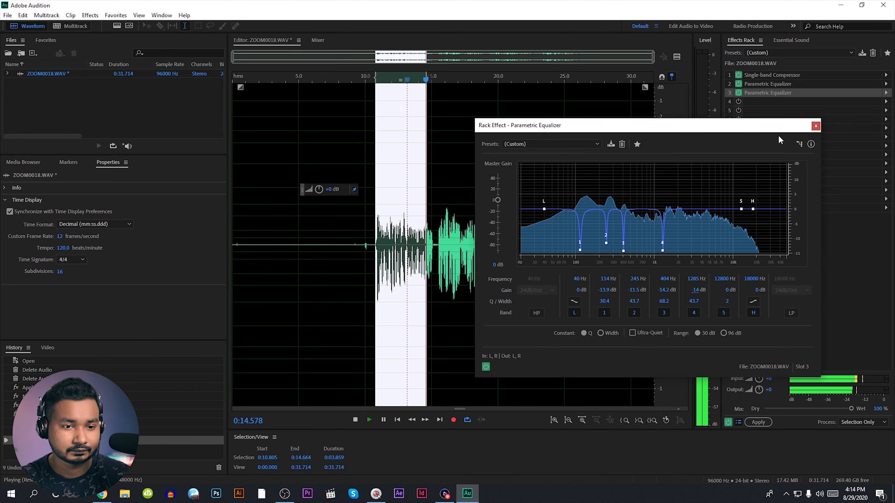
key("space")
left_click(816, 126)
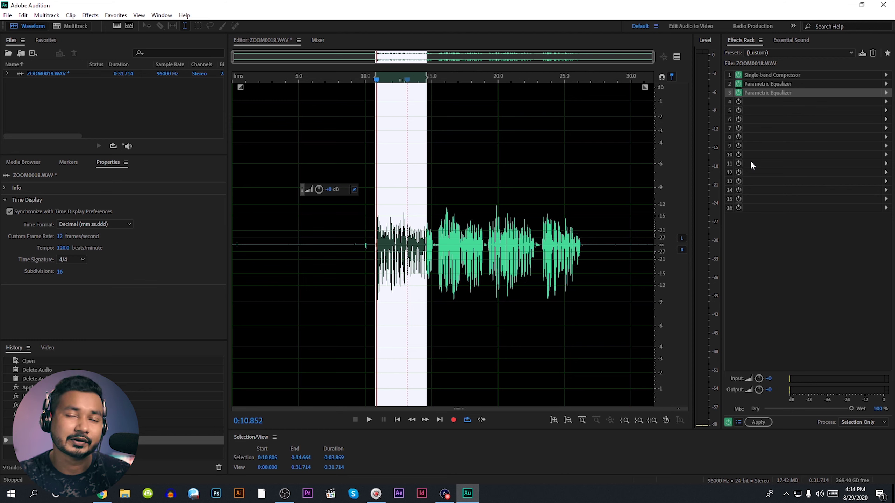
Step: Add another Parametric Equalizer to the fourth rack slot
left_click(886, 101)
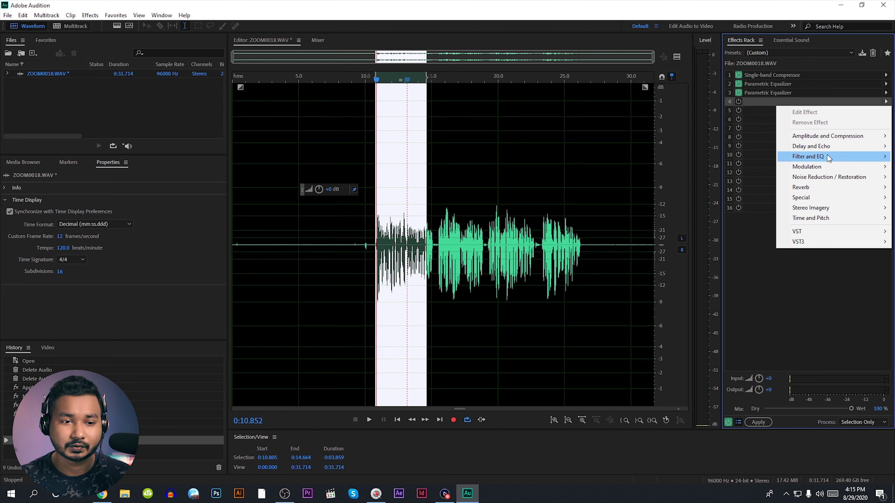
mouse_move(827, 155)
left_click(725, 208)
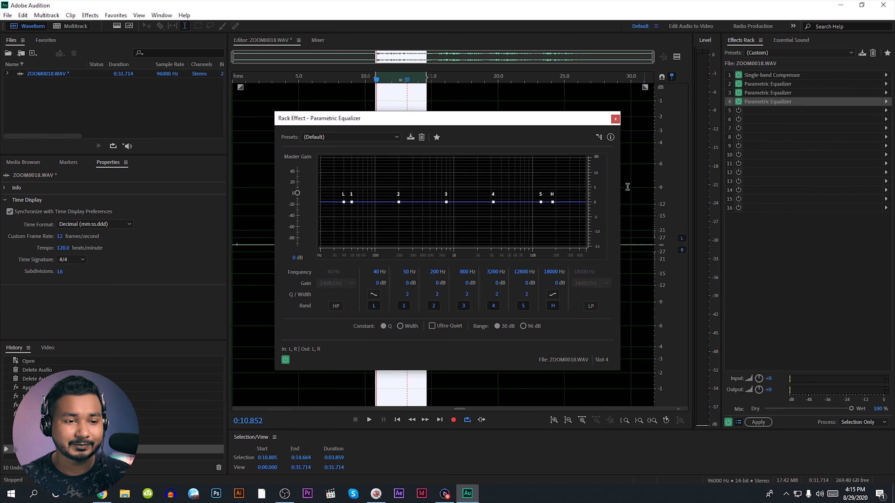
Step: Boost band 5 by 10.3 dB at 12086 Hz and the high shelf by 7.4 dB at 21742 Hz, and cut band 2 by 2.1 dB at 120 Hz
key("space")
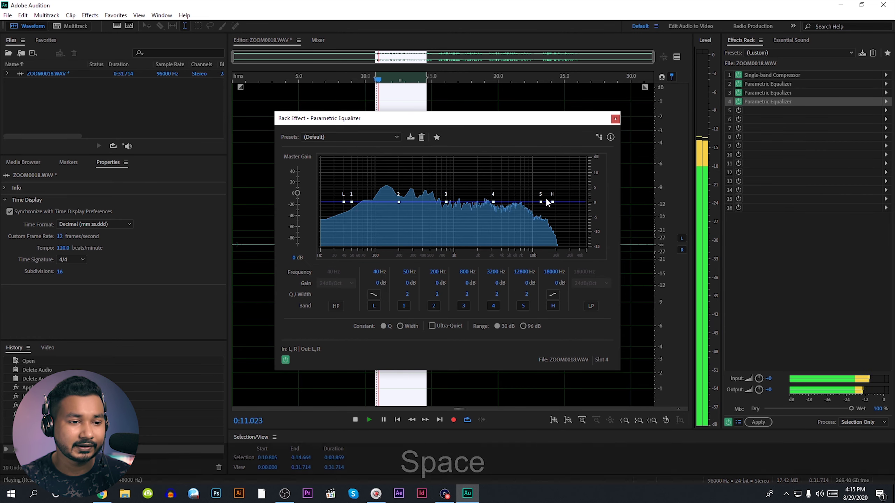
left_click_drag(541, 202, 539, 172)
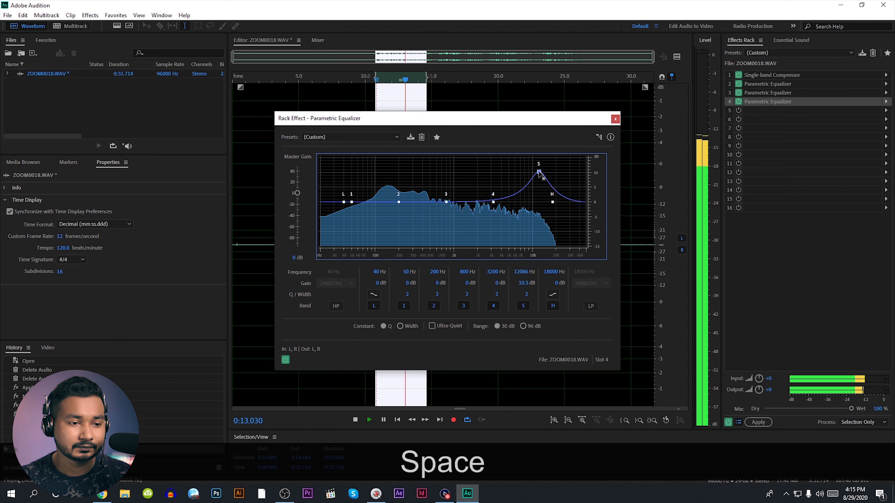
left_click_drag(552, 202, 559, 181)
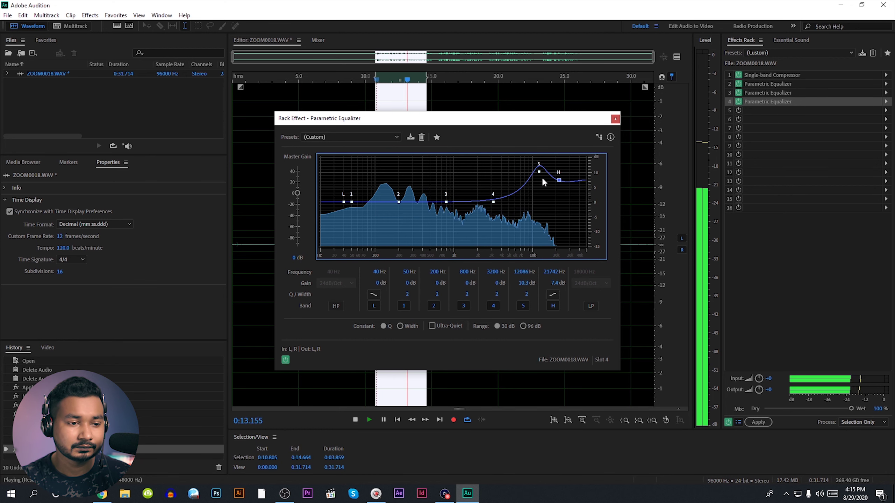
left_click_drag(399, 203, 381, 209)
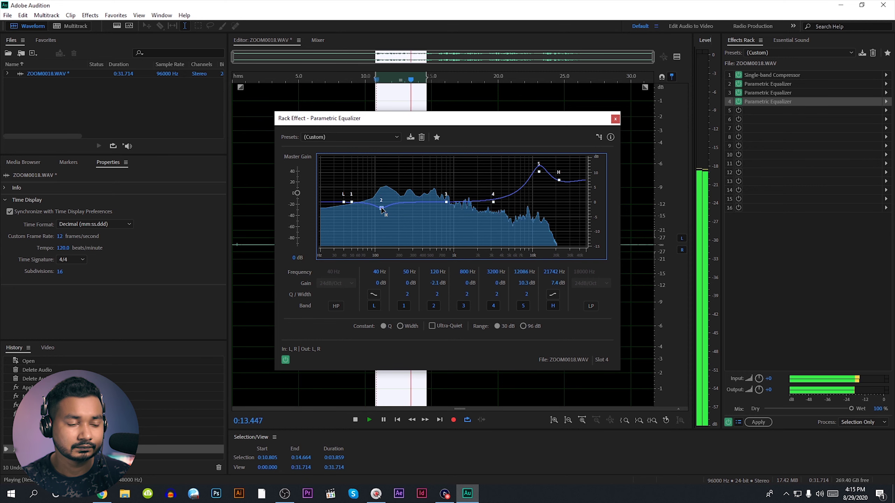
left_click(615, 120)
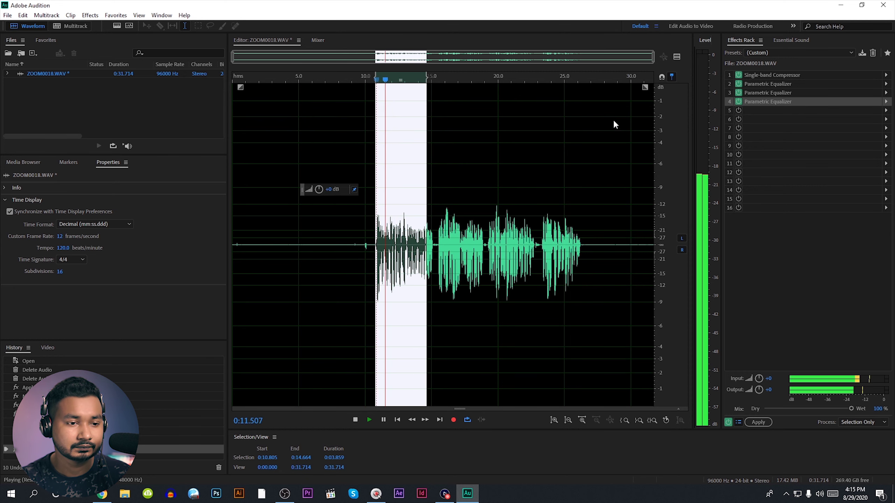
key("space")
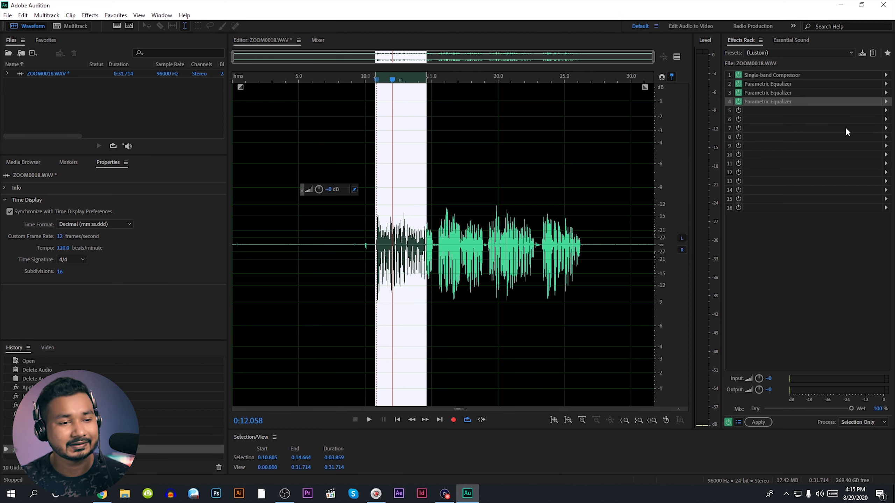
Step: Try a DeReverb effect in the fifth rack slot with the amount at 30%, preview it, and close its settings
left_click(886, 110)
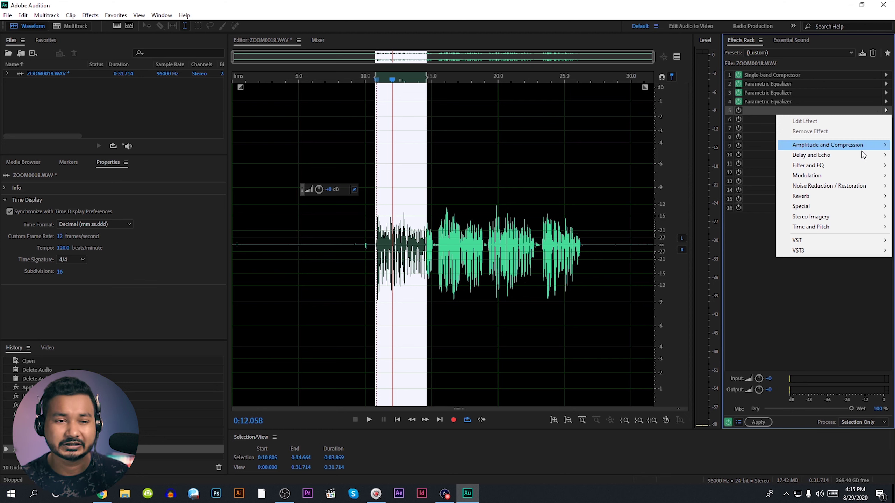
mouse_move(856, 187)
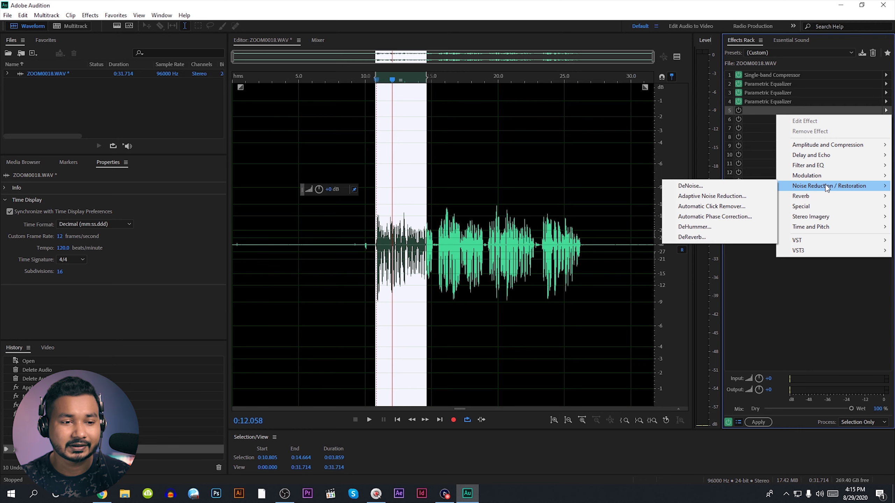
left_click(715, 237)
key("space")
mouse_move(442, 308)
left_mouse_down()
mouse_move(514, 307)
mouse_move(399, 310)
mouse_move(433, 310)
mouse_move(424, 308)
left_mouse_up()
key("space")
key("space")
key("space")
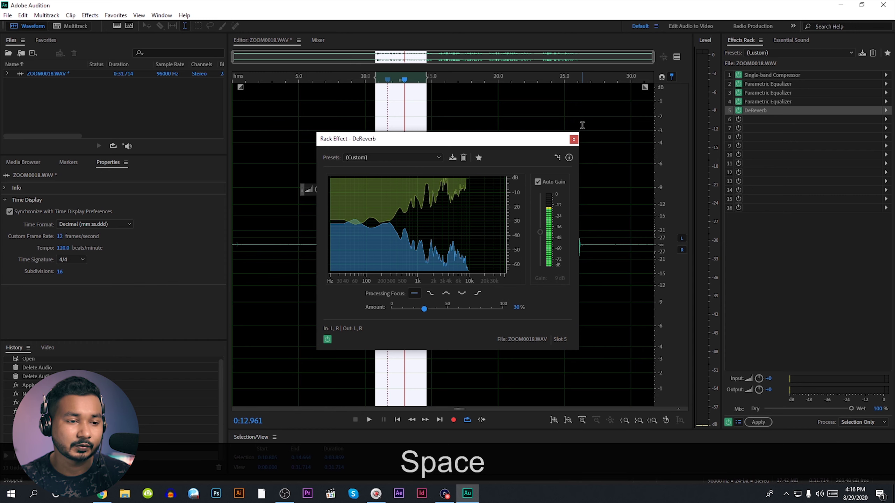
left_click(574, 139)
Step: Remove the DeReverb effect from the fifth rack slot
left_click(771, 111)
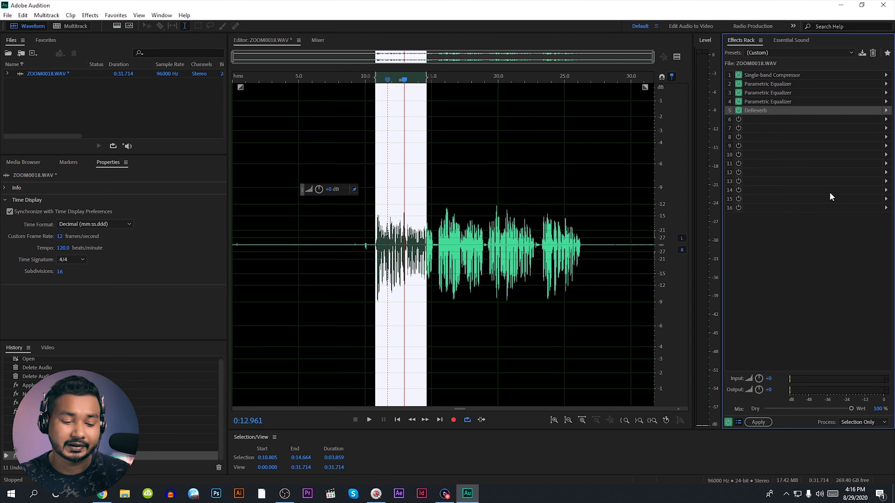
key("Delete")
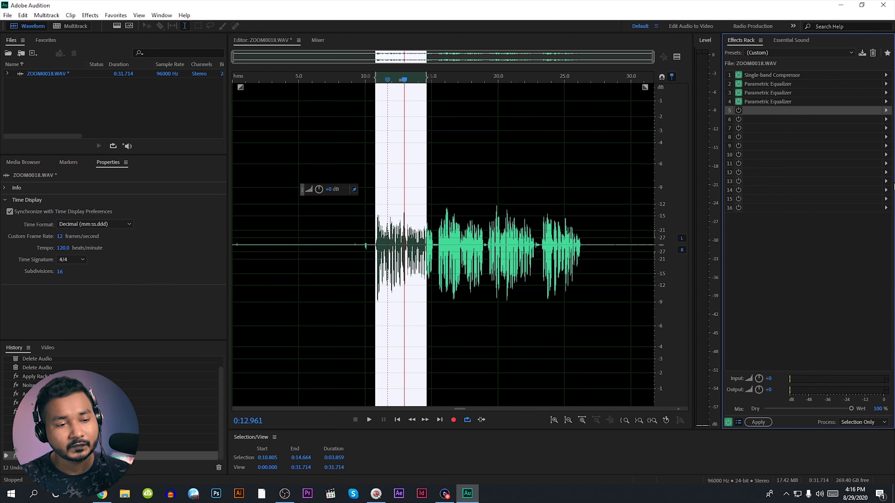
Step: Add a Hard Limiter to the fifth rack slot and move its settings window clear of the selected passage
left_click(886, 110)
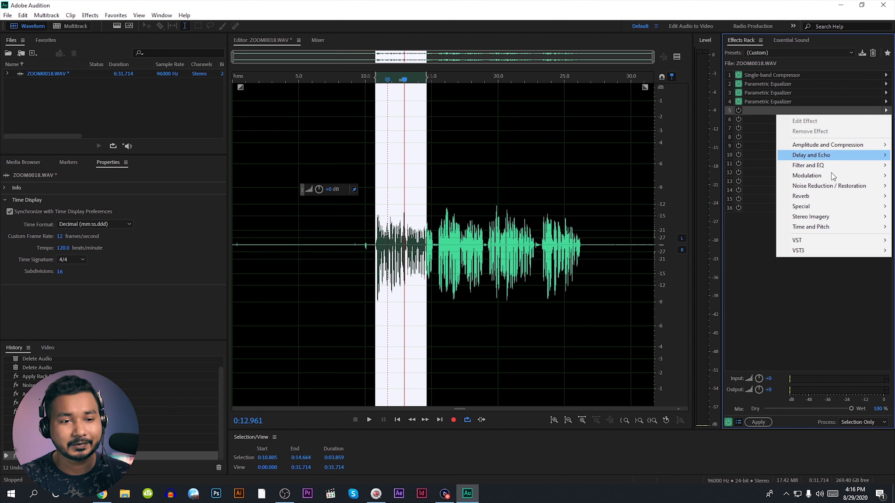
mouse_move(833, 146)
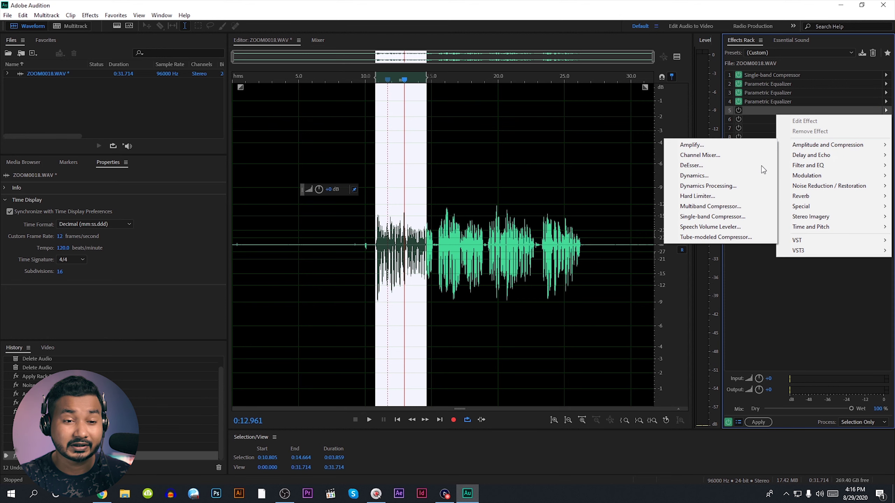
left_click(699, 196)
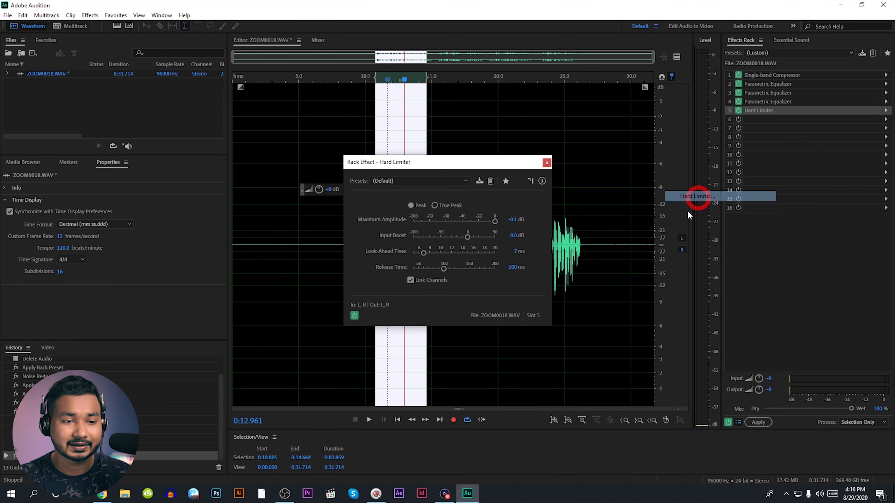
left_click_drag(457, 170, 540, 173)
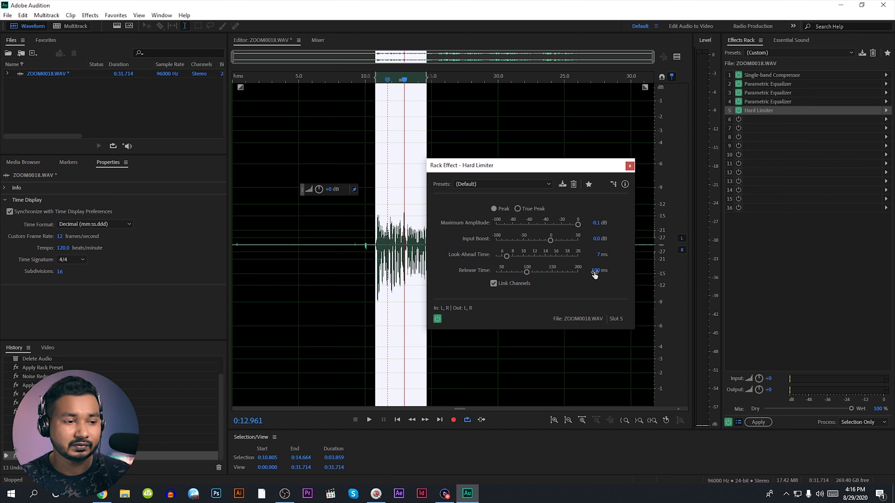
Step: Set the Hard Limiter's input boost to 8 dB while previewing the selected passage
key("space")
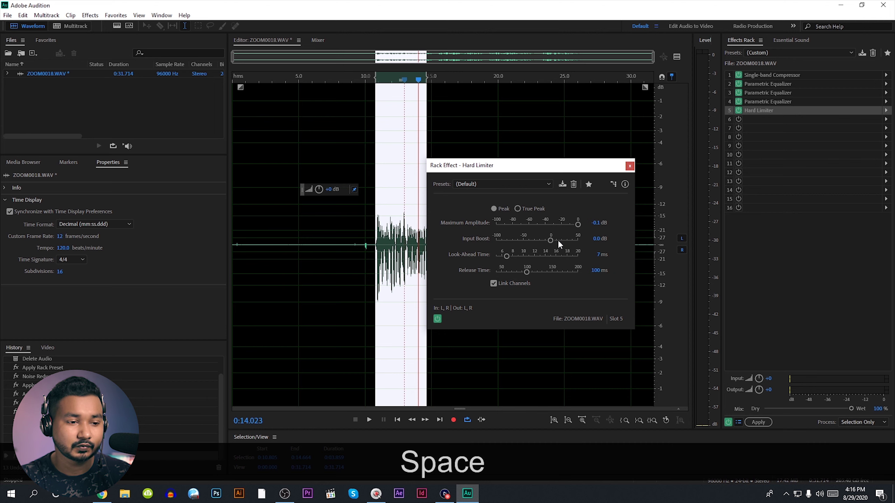
key("space")
left_click_drag(551, 241, 554, 243)
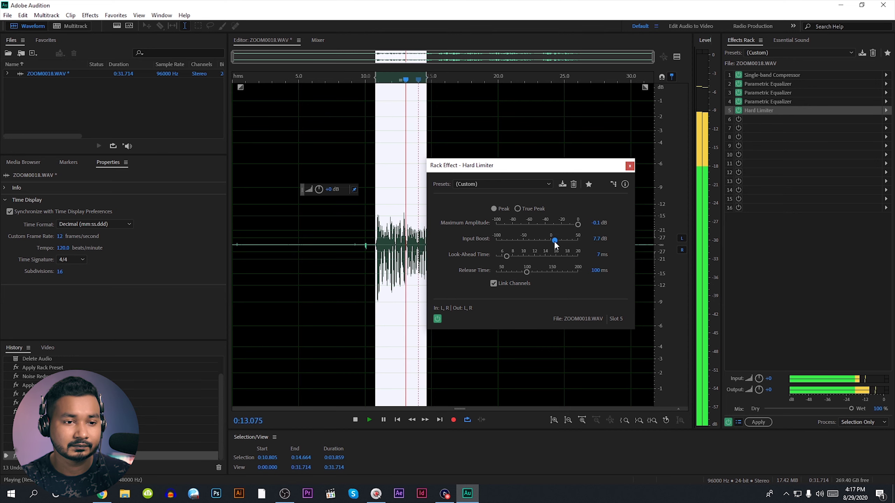
left_click(596, 240)
type("8.8")
key("Return")
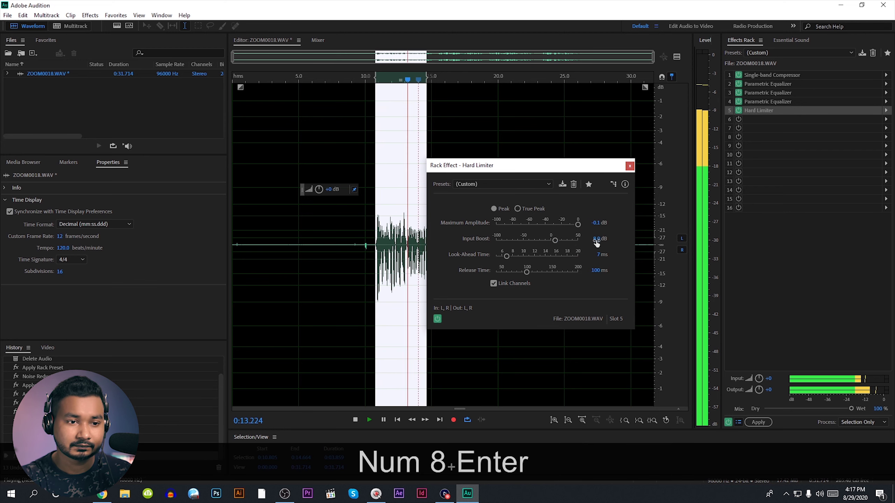
key("space")
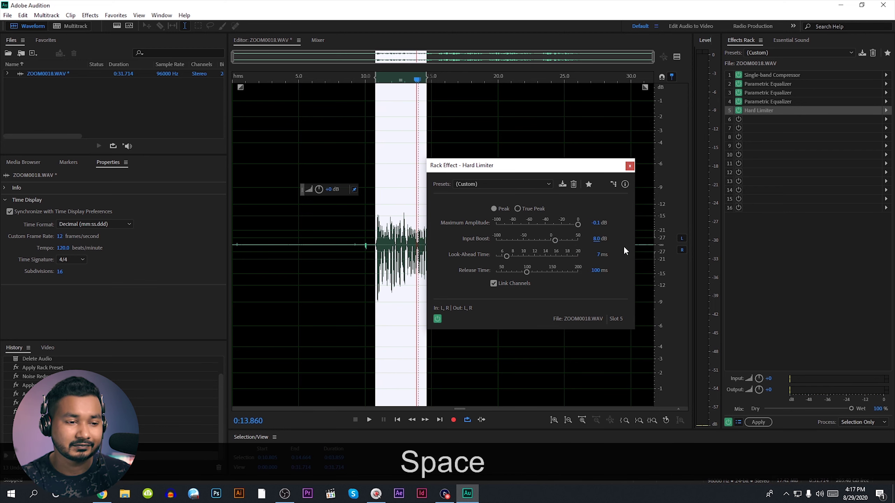
Step: Set the Hard Limiter's maximum amplitude to -5 dB and close its settings
left_click(596, 224)
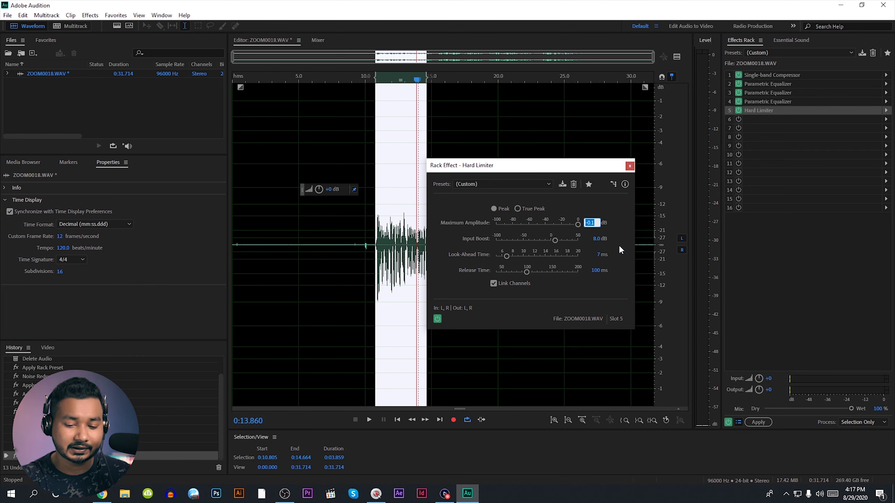
type("-5")
key("Return")
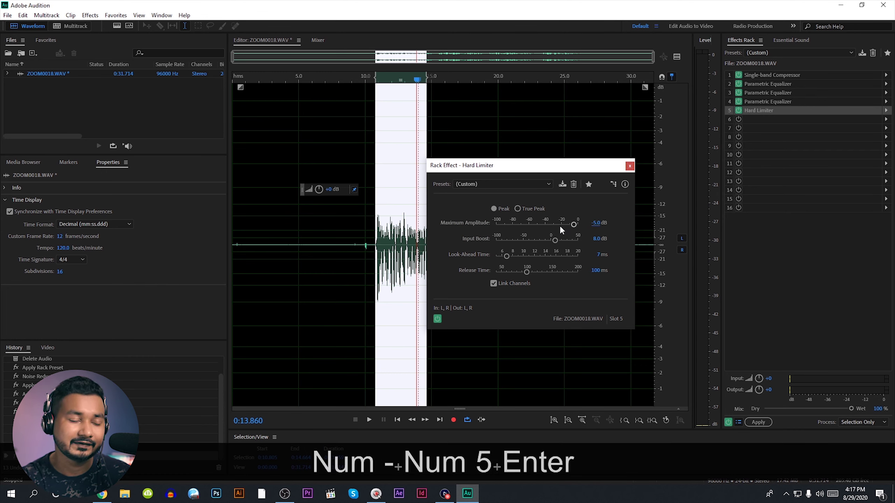
left_click(630, 166)
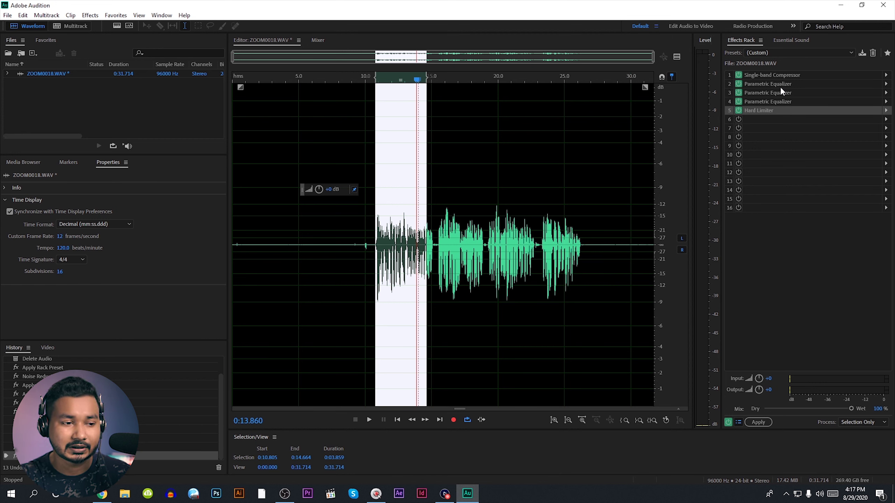
left_click(825, 274)
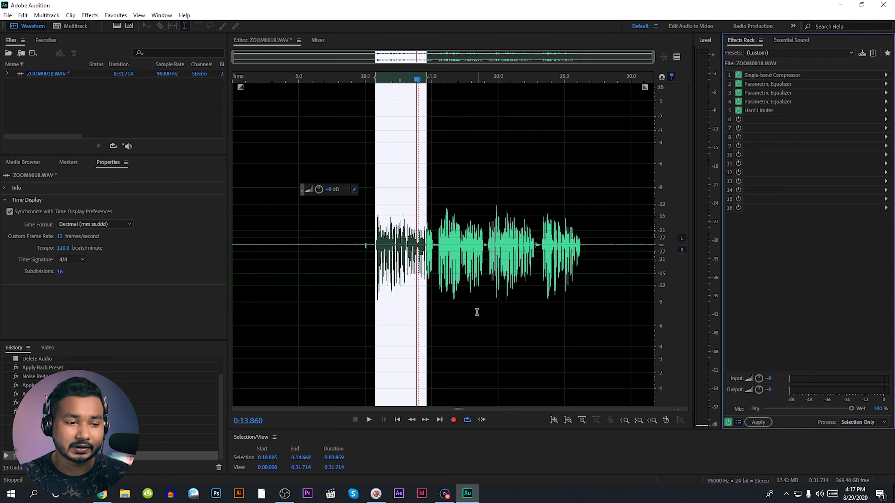
Step: Clear the waveform selection and preview the processed recording from just before the first spoken passage
left_click(430, 294)
left_click(375, 259)
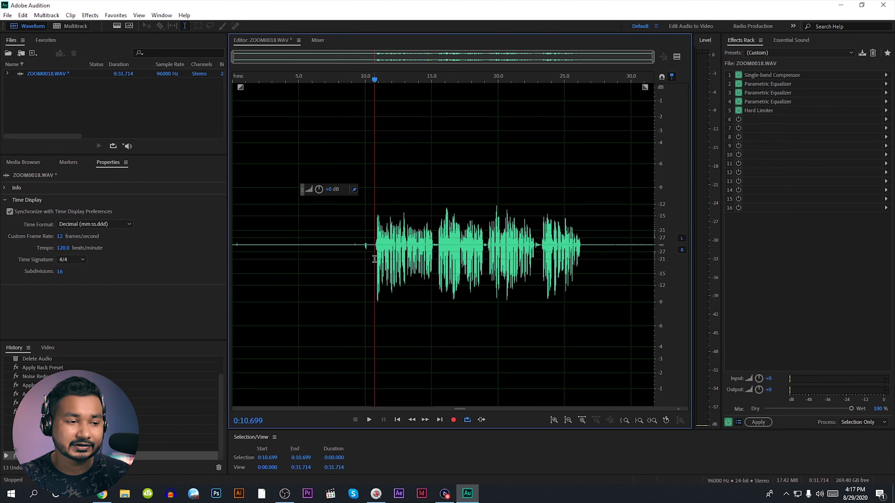
key("space")
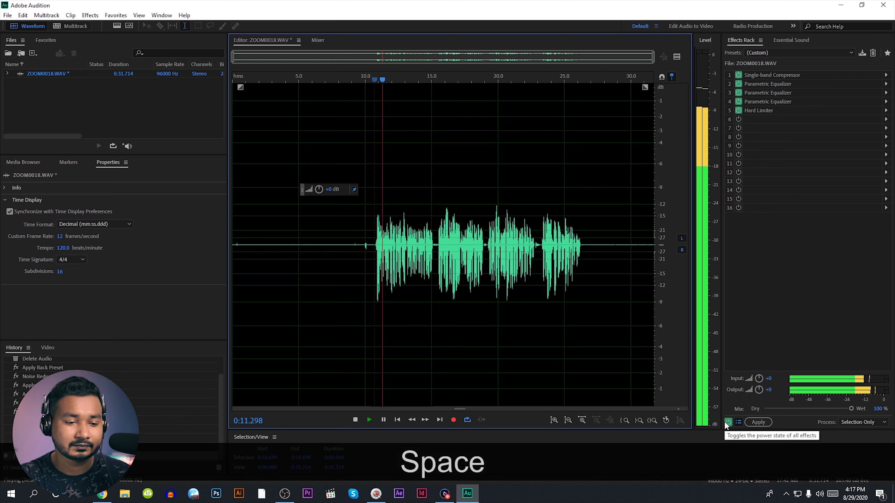
Step: Bypass all rack effects and listen to the unprocessed speech from just before the first spoken passage
left_click(371, 263)
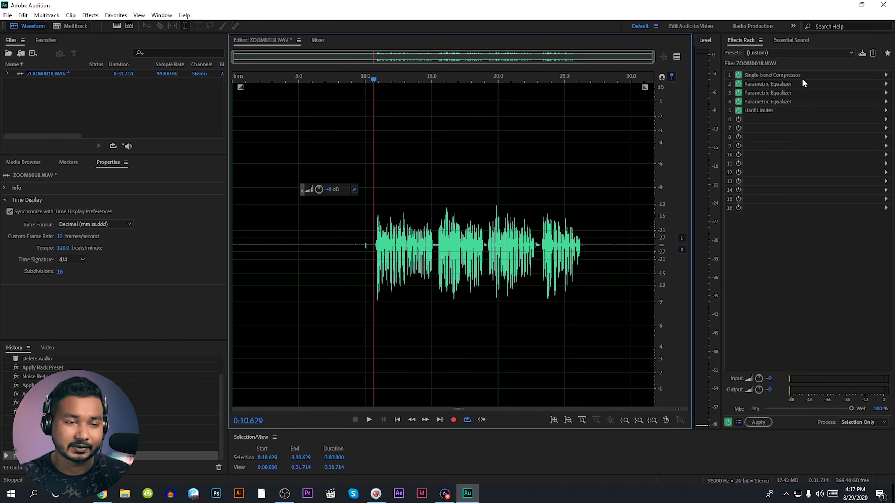
left_click(729, 423)
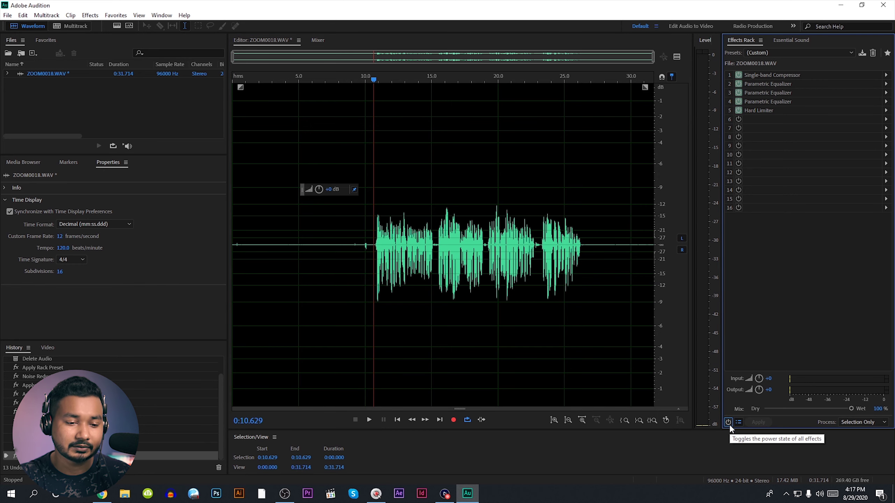
key("space")
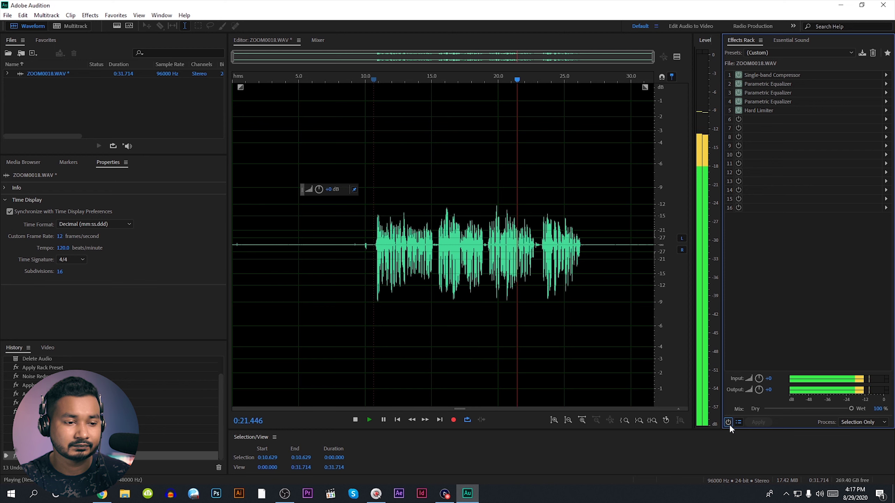
key("space")
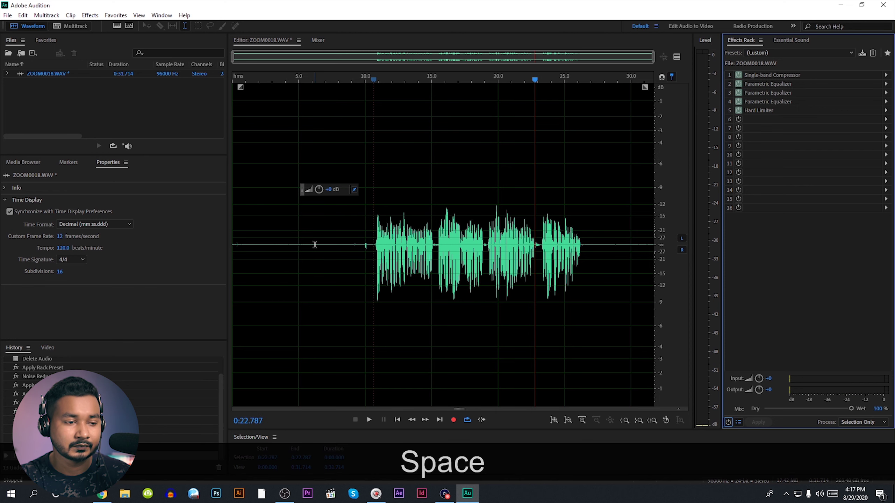
Step: Re-enable all rack effects and listen to the processed speech from its beginning for comparison
left_click(376, 257)
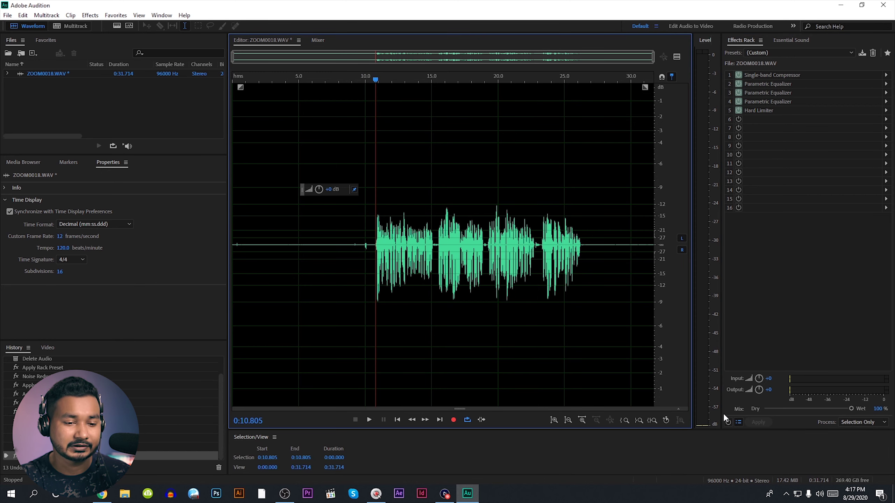
left_click(728, 422)
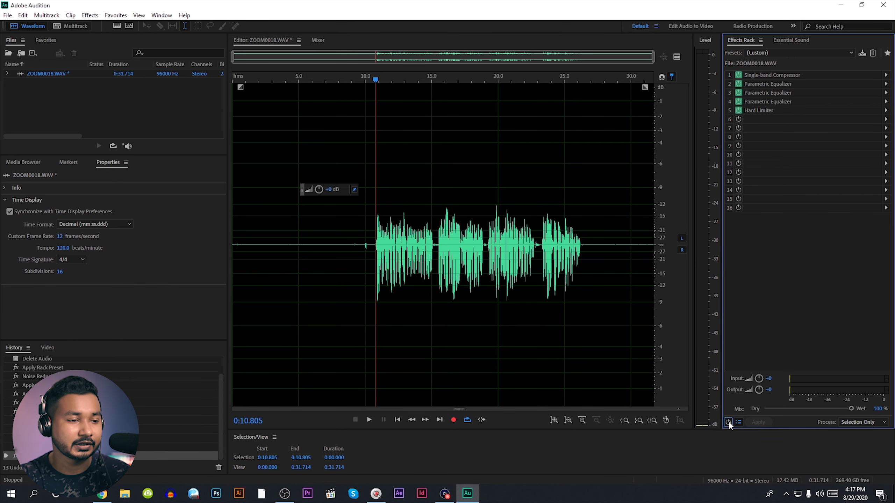
key("space")
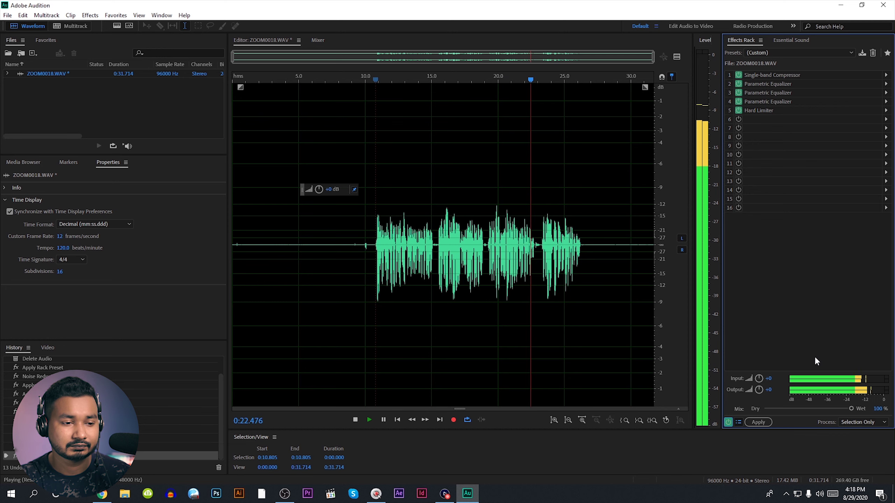
key("space")
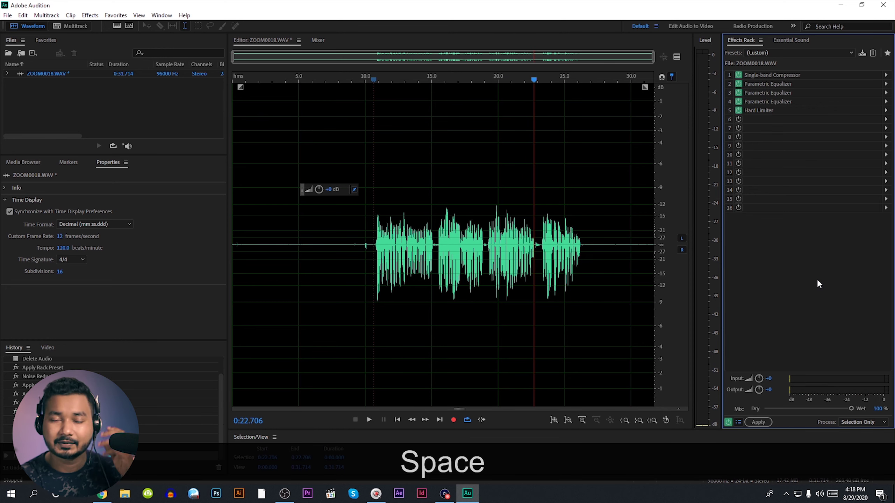